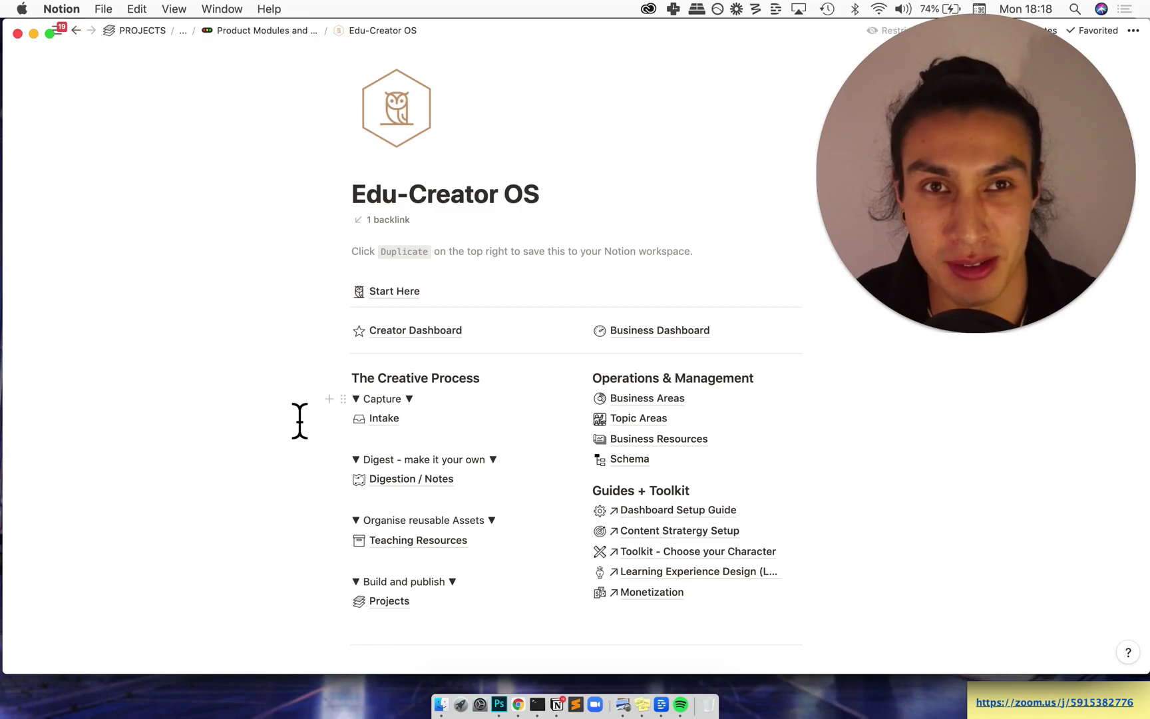
Open the Intake page and scroll through its Intake DB of 7 clipped sources.
click(393, 429)
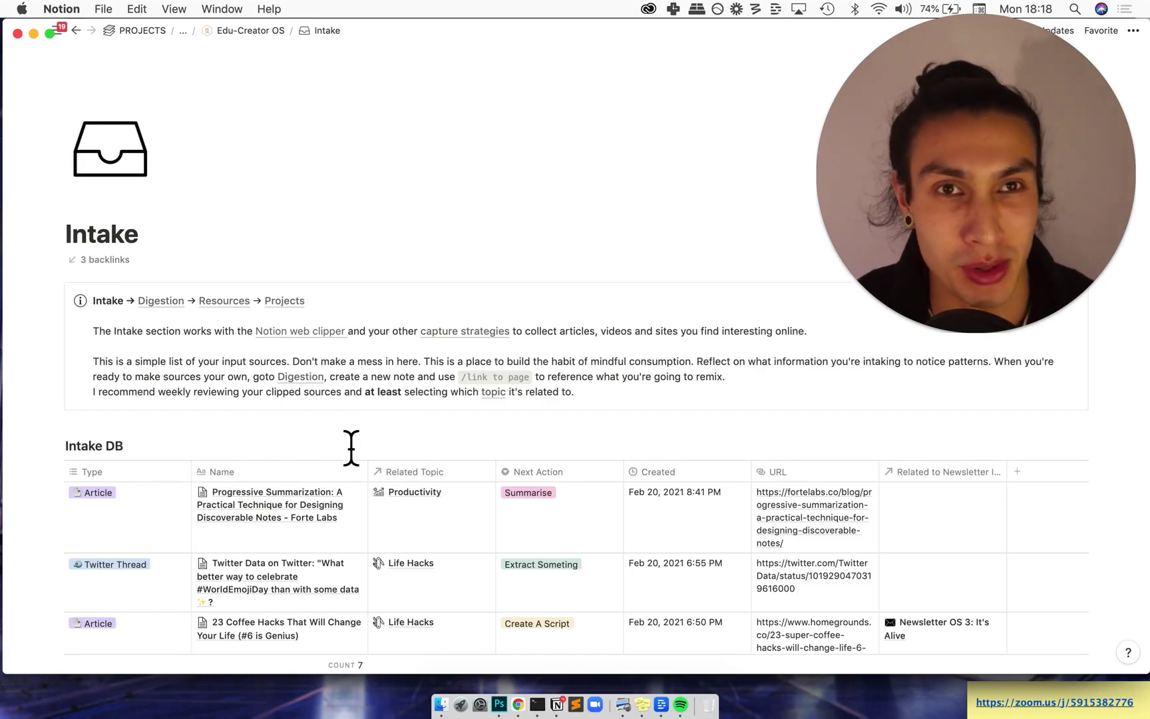
scroll(349, 488, down, 5)
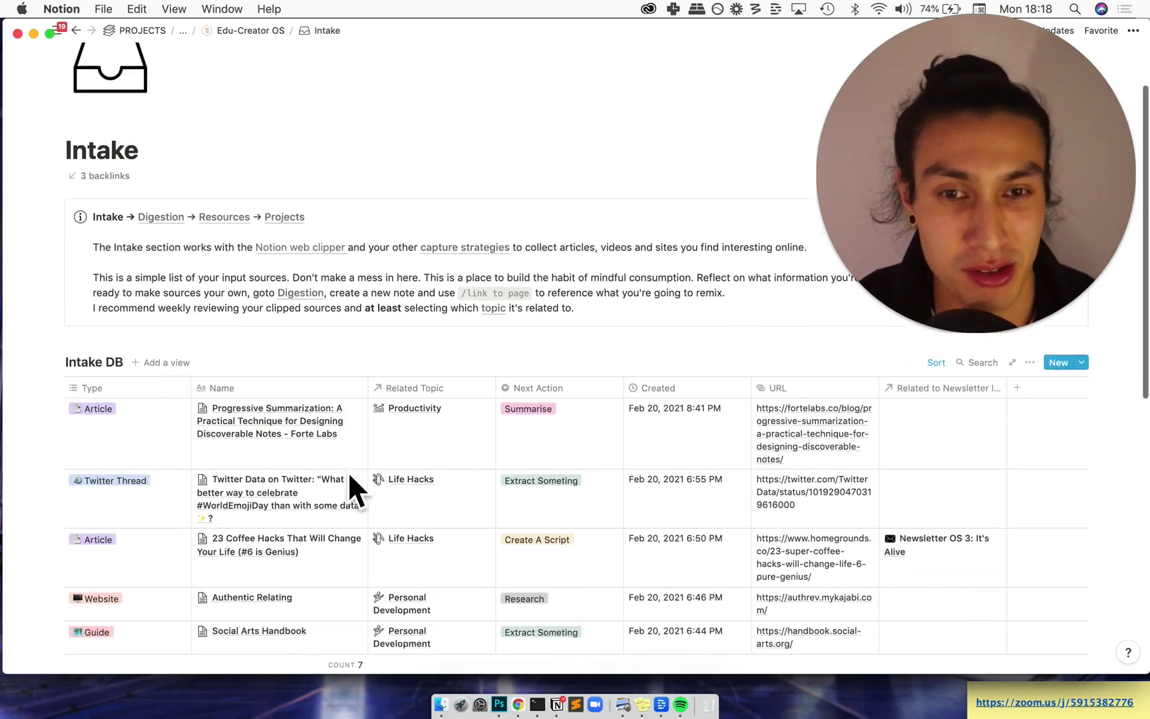
scroll(348, 471, up, 1)
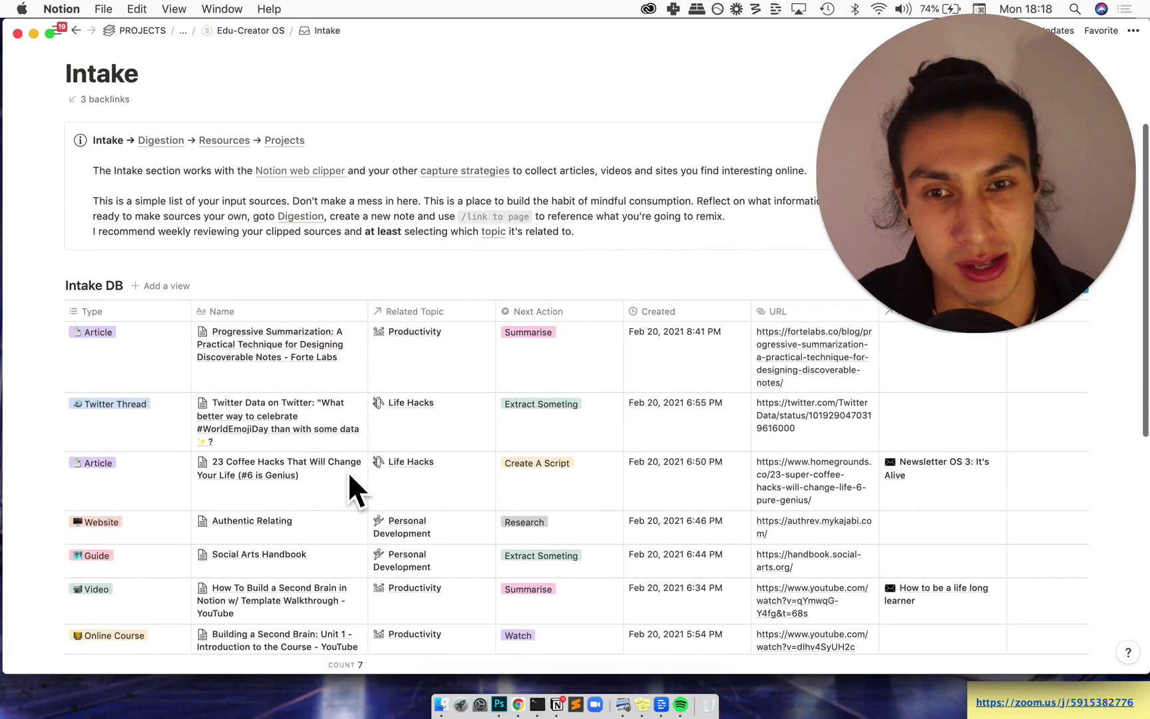
scroll(349, 474, down, 3)
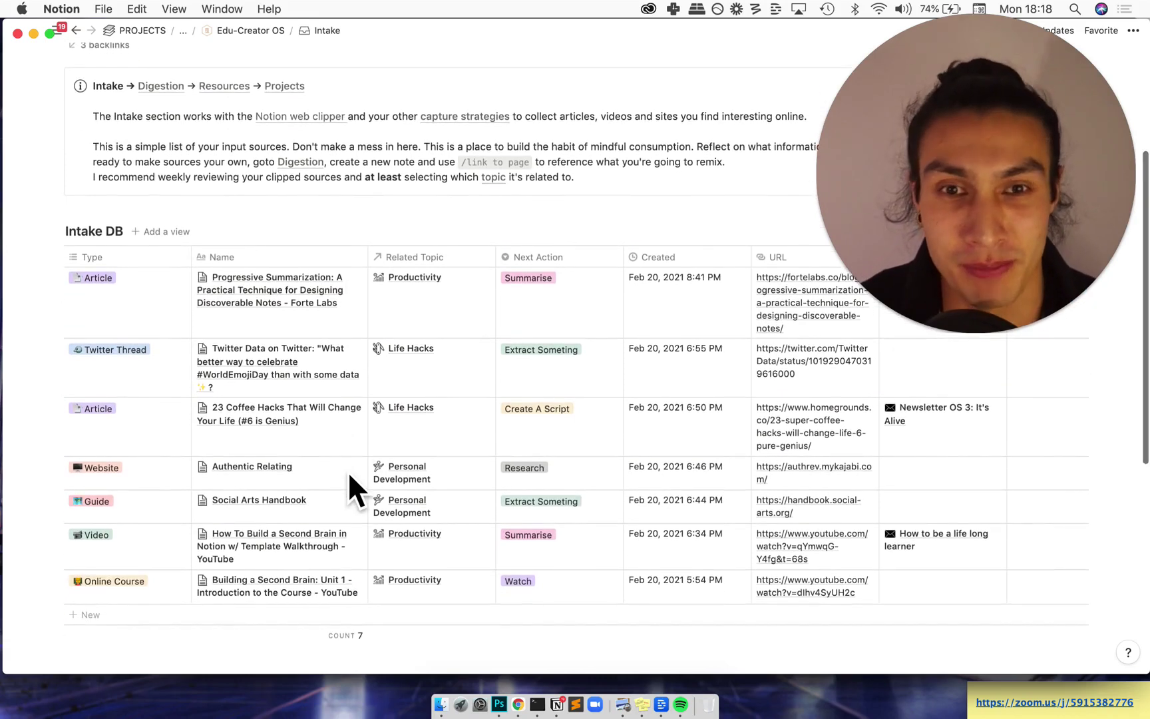
scroll(348, 471, down, 10)
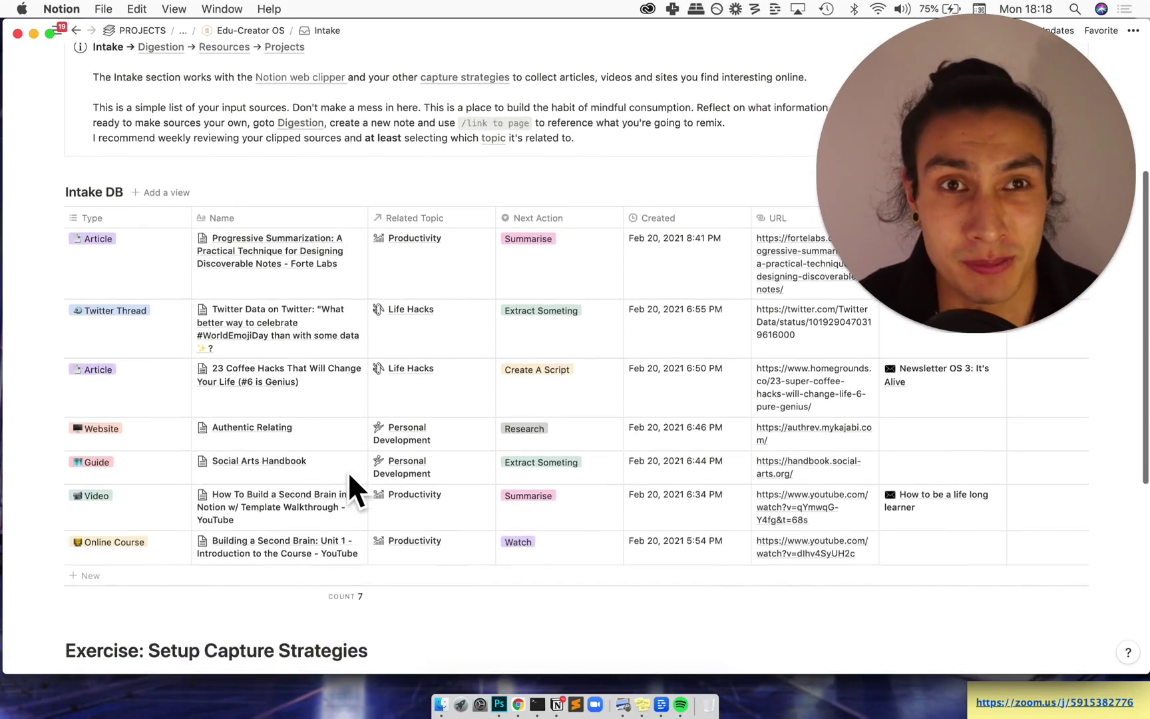
scroll(382, 471, up, 2)
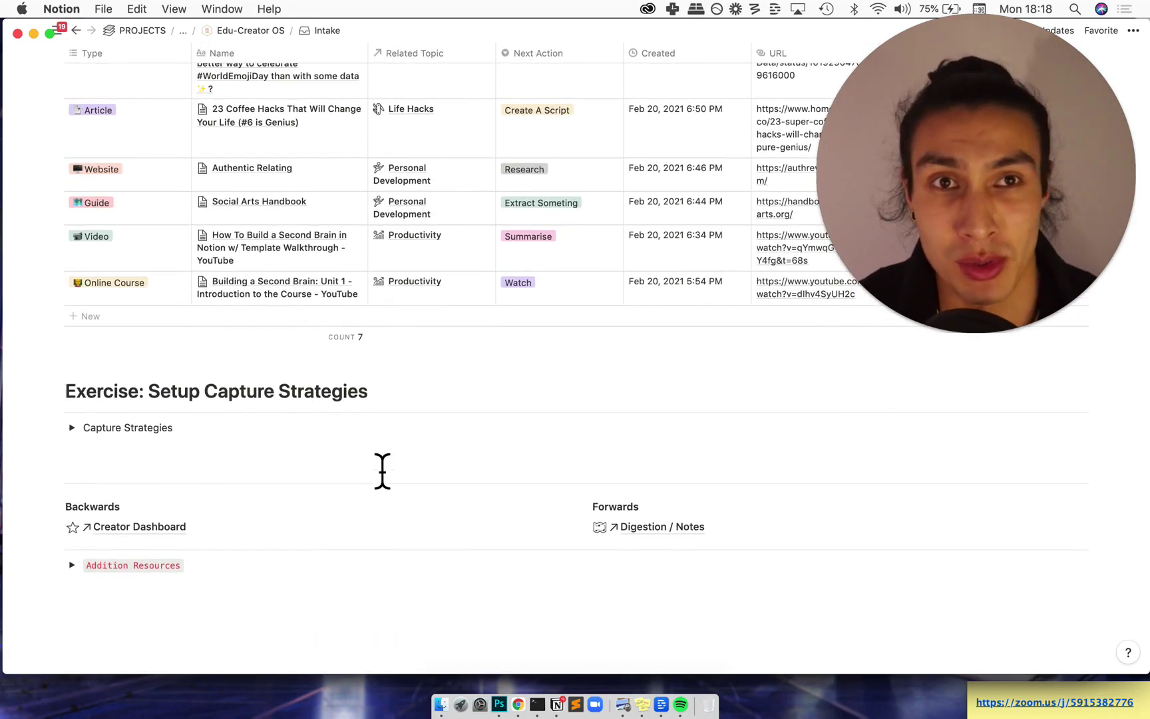
Go forward to the Digestion / Notes page and scroll down to its 4-note database.
click(669, 538)
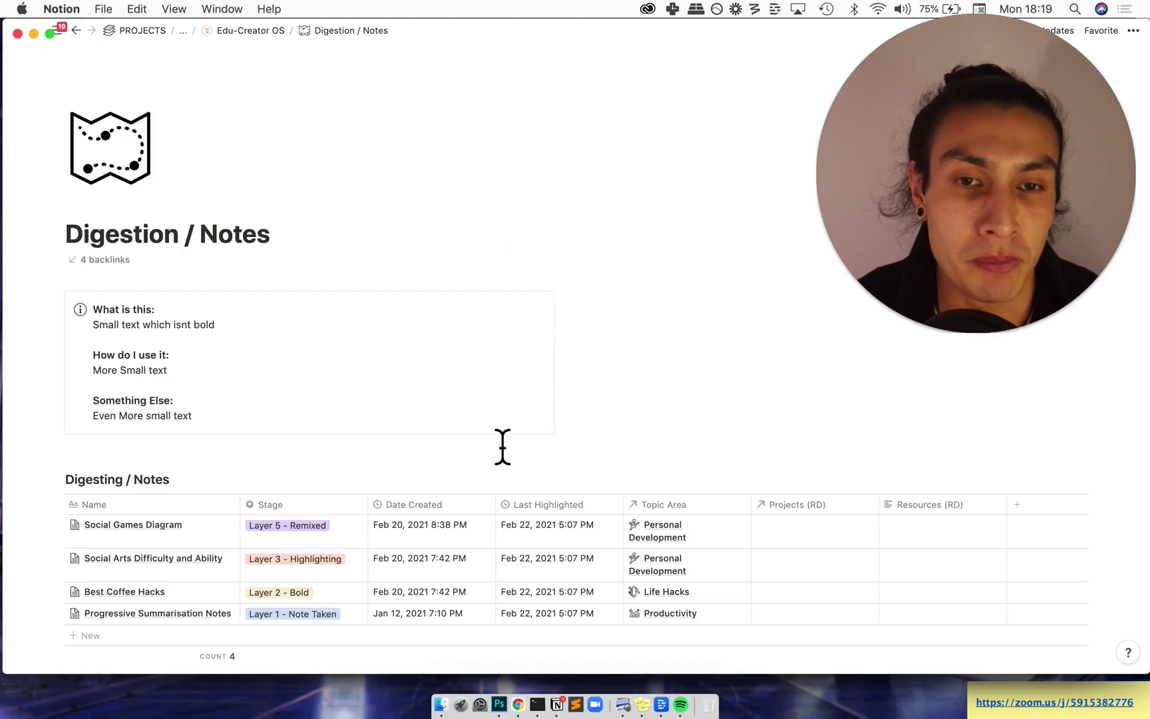
scroll(504, 445, down, 2)
scroll(503, 446, down, 1)
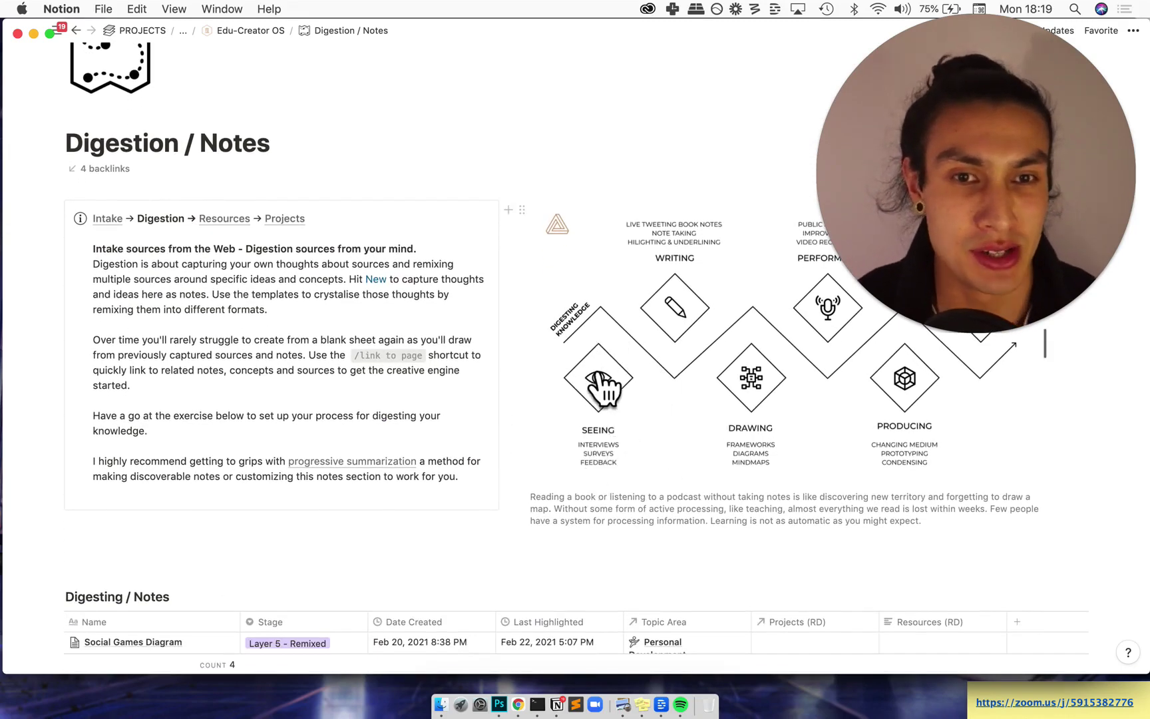
scroll(537, 468, down, 1)
scroll(537, 468, down, 5)
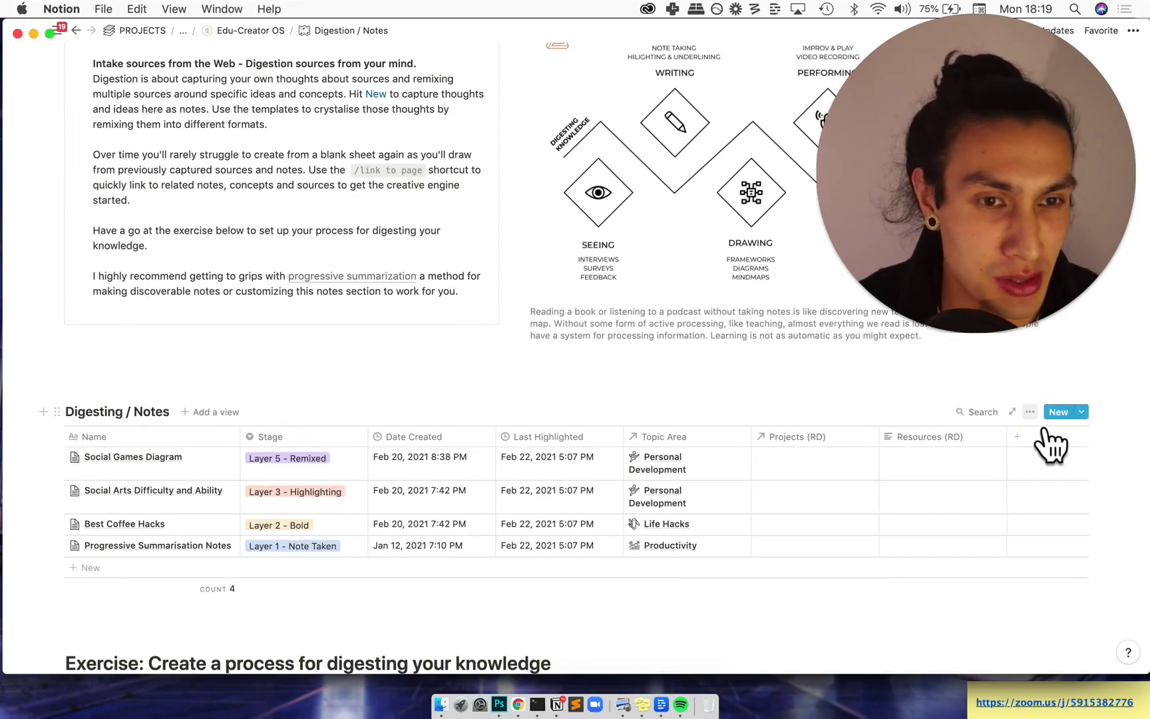
Preview the note templates under the New dropdown, then collapse the digesting-process exercise.
click(1030, 412)
click(1049, 441)
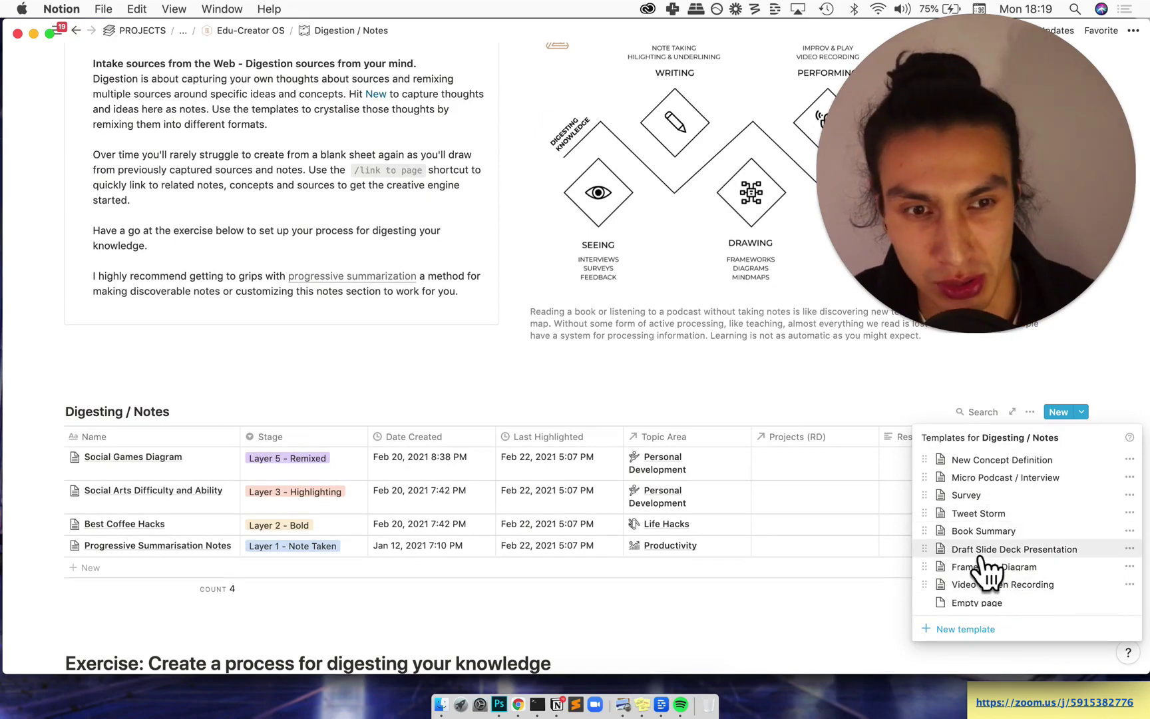
click(480, 370)
scroll(452, 373, down, 5)
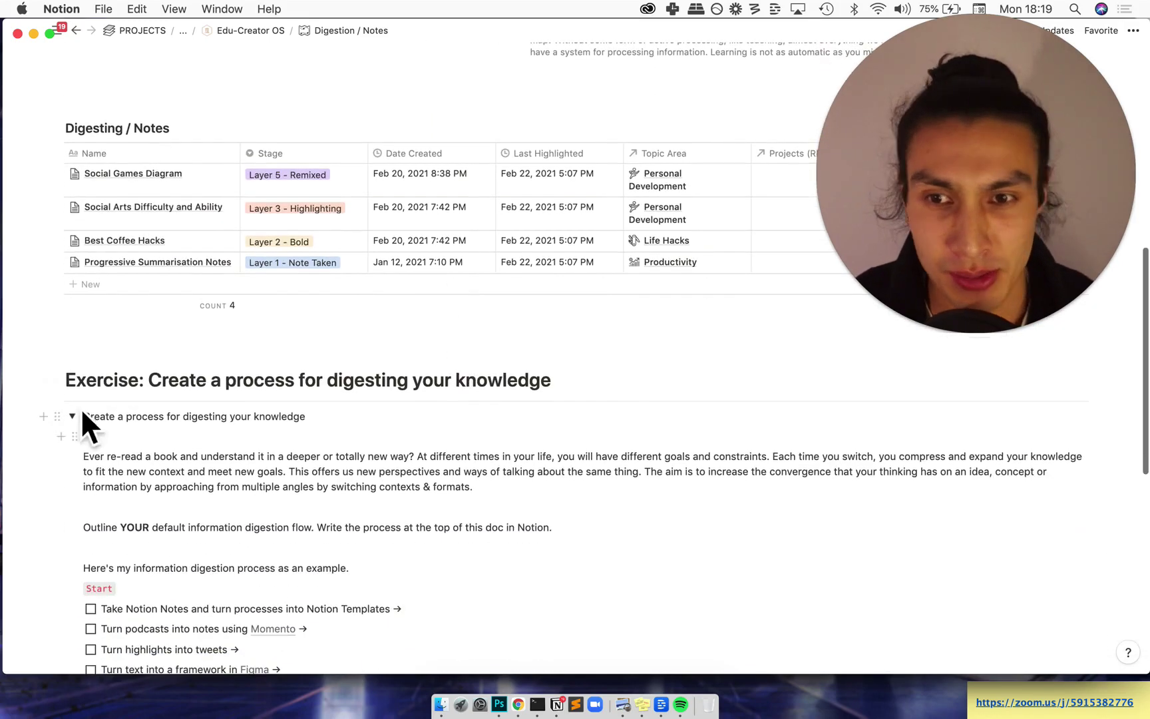
click(72, 416)
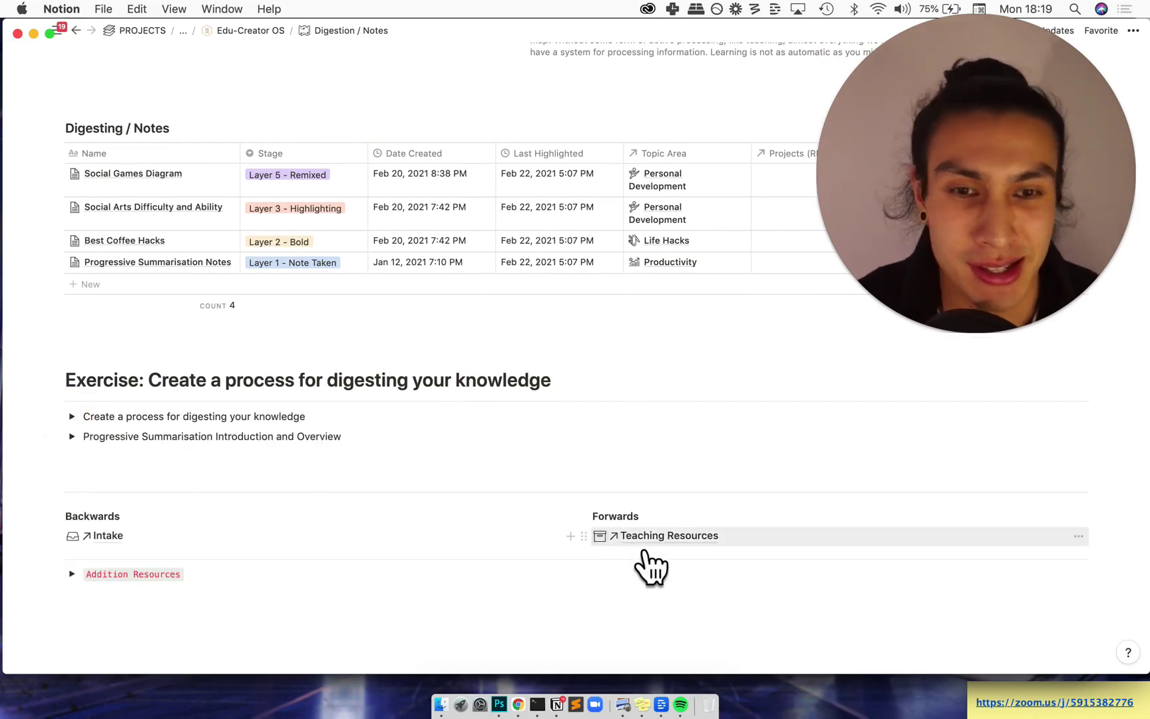
Browse the Teaching Resources page's three saved resources, then continue forward to Projects.
click(643, 541)
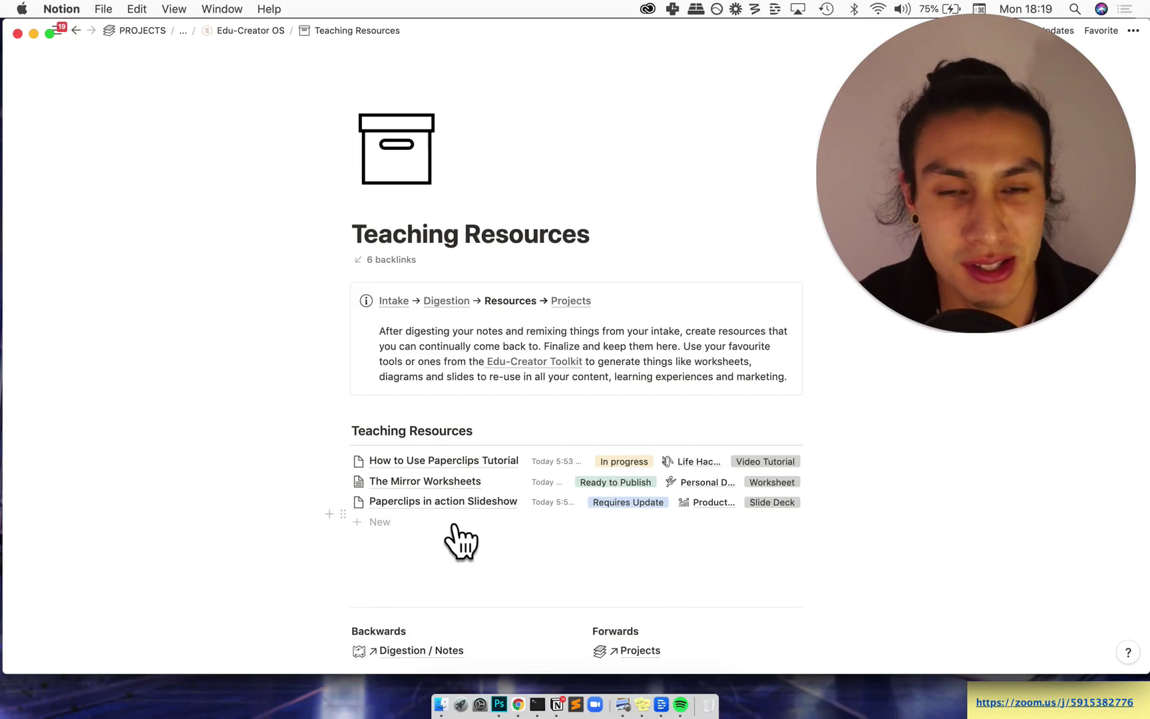
scroll(333, 577, down, 1)
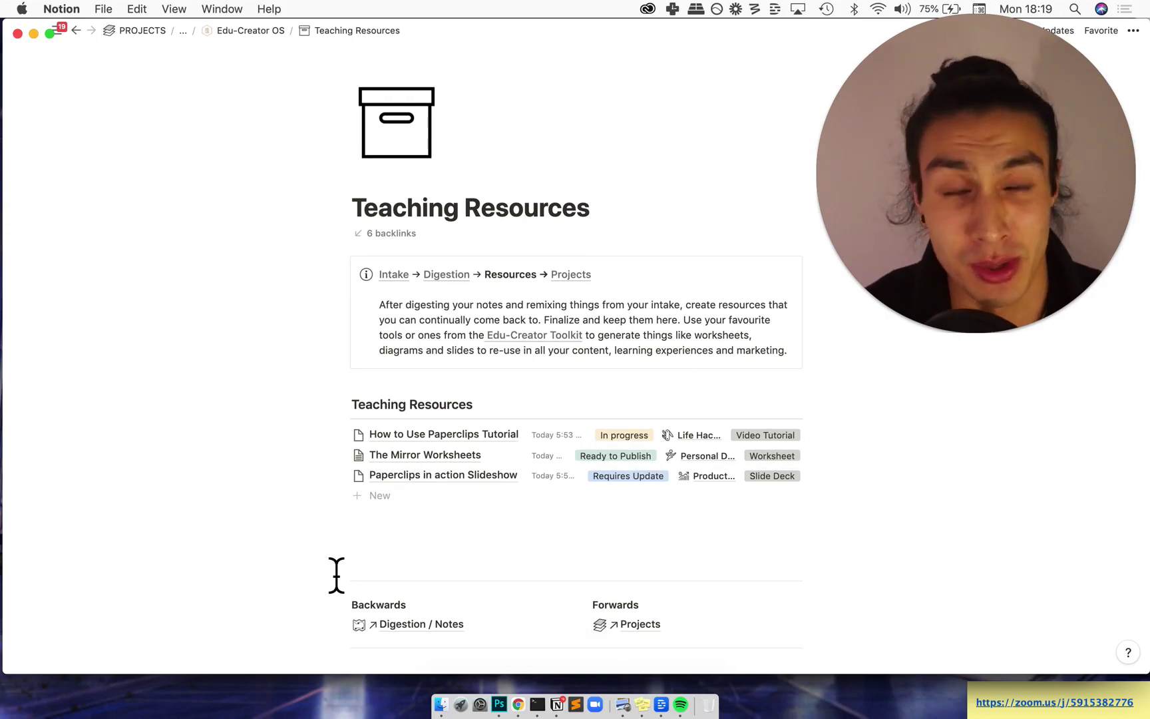
scroll(593, 602, down, 1)
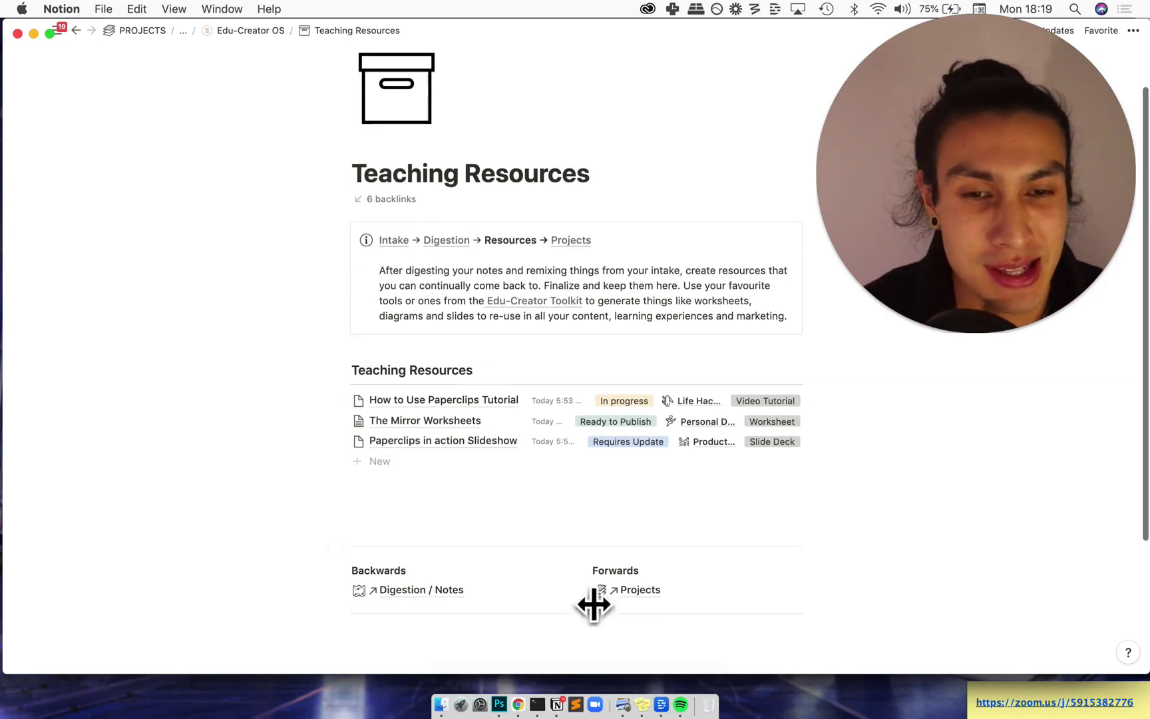
click(639, 590)
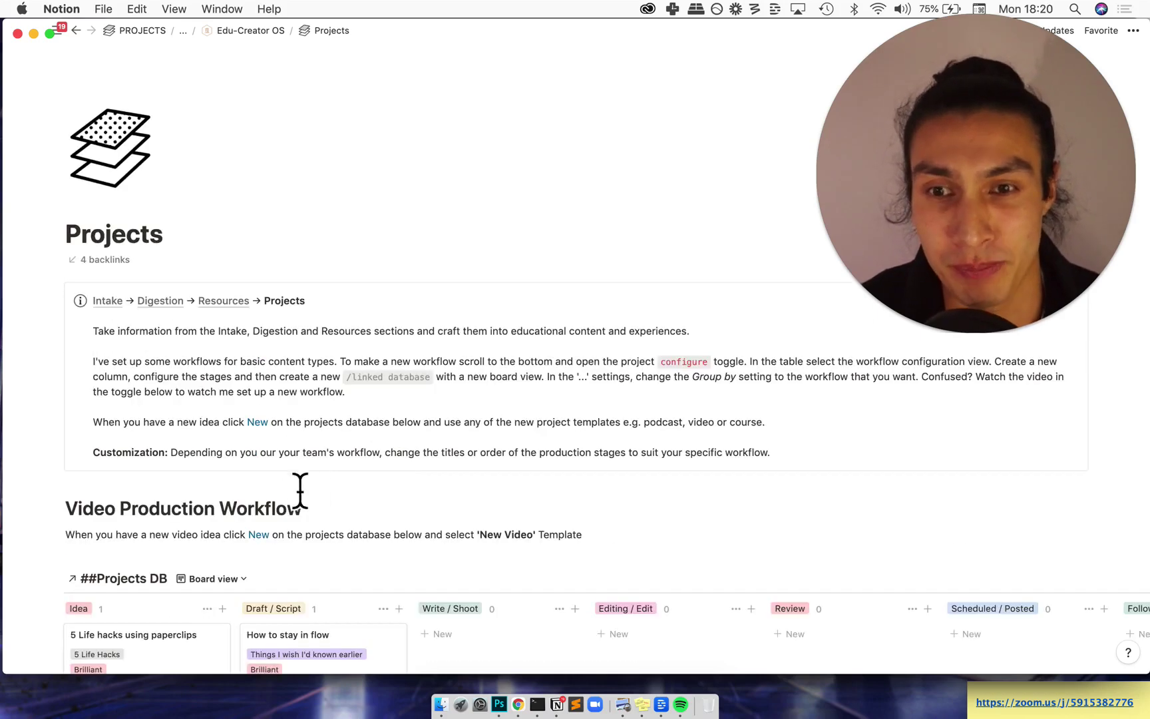
Scroll through the Projects page's workflow instructions and Video Production Workflow board.
scroll(327, 483, down, 3)
scroll(327, 483, down, 5)
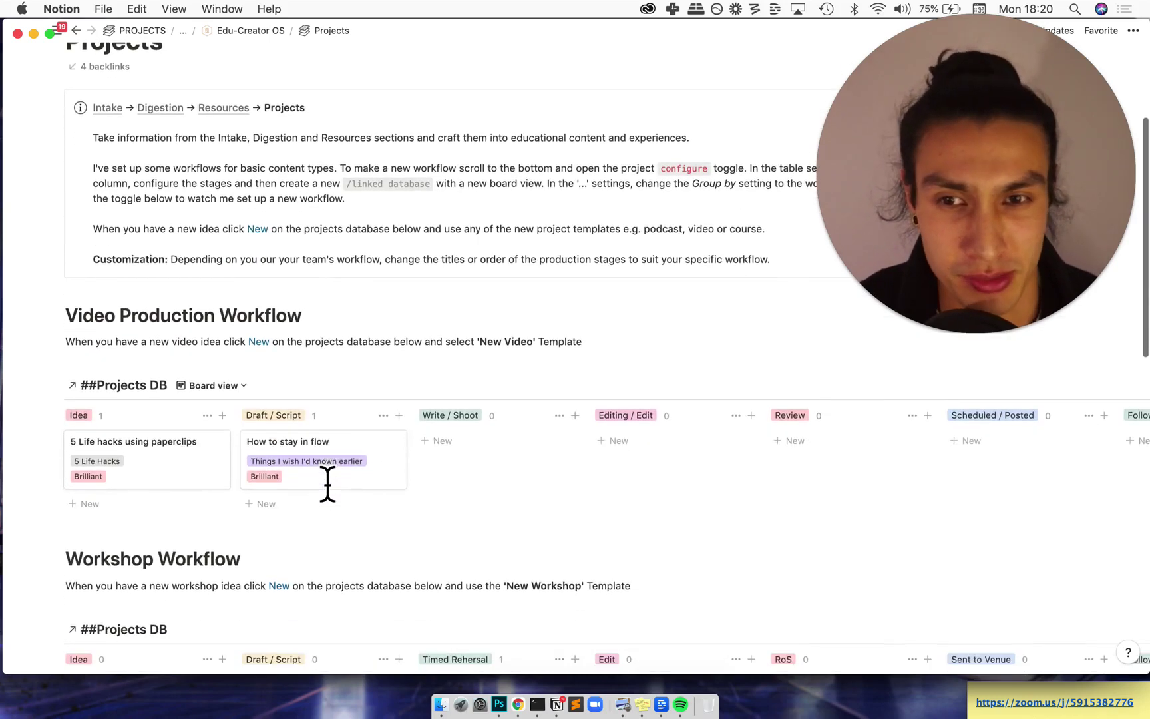
scroll(327, 484, down, 4)
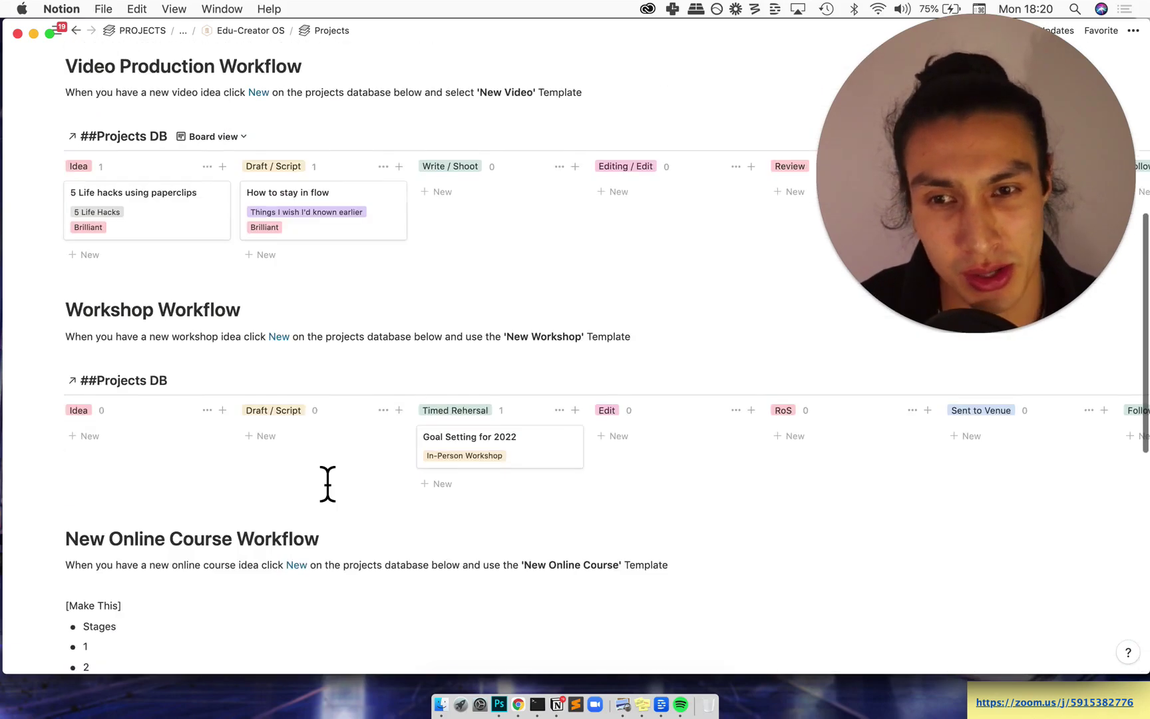
scroll(327, 484, down, 2)
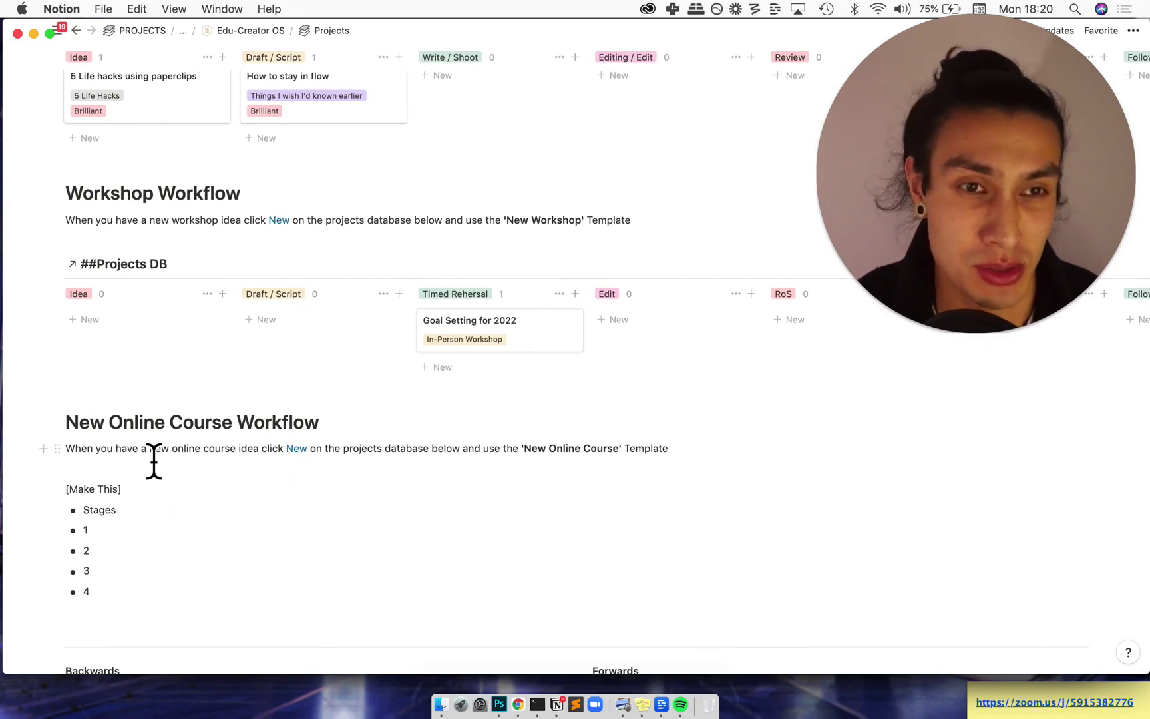
scroll(199, 464, down, 1)
scroll(198, 464, down, 4)
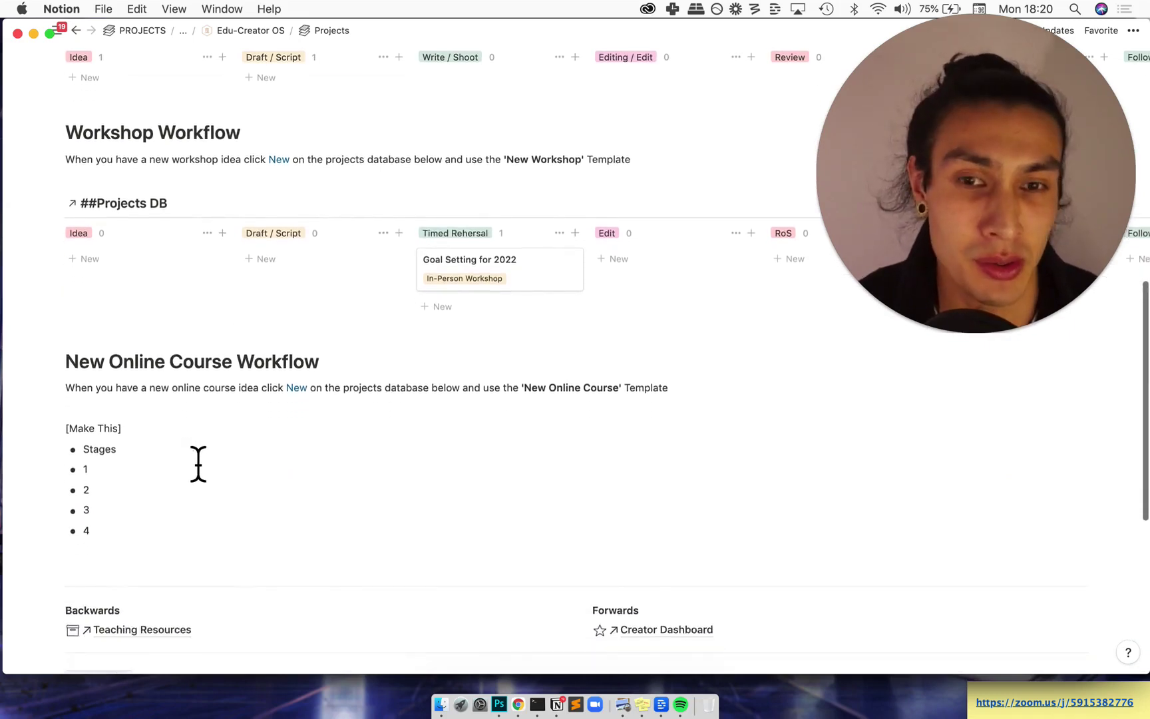
scroll(199, 464, up, 8)
scroll(215, 480, down, 10)
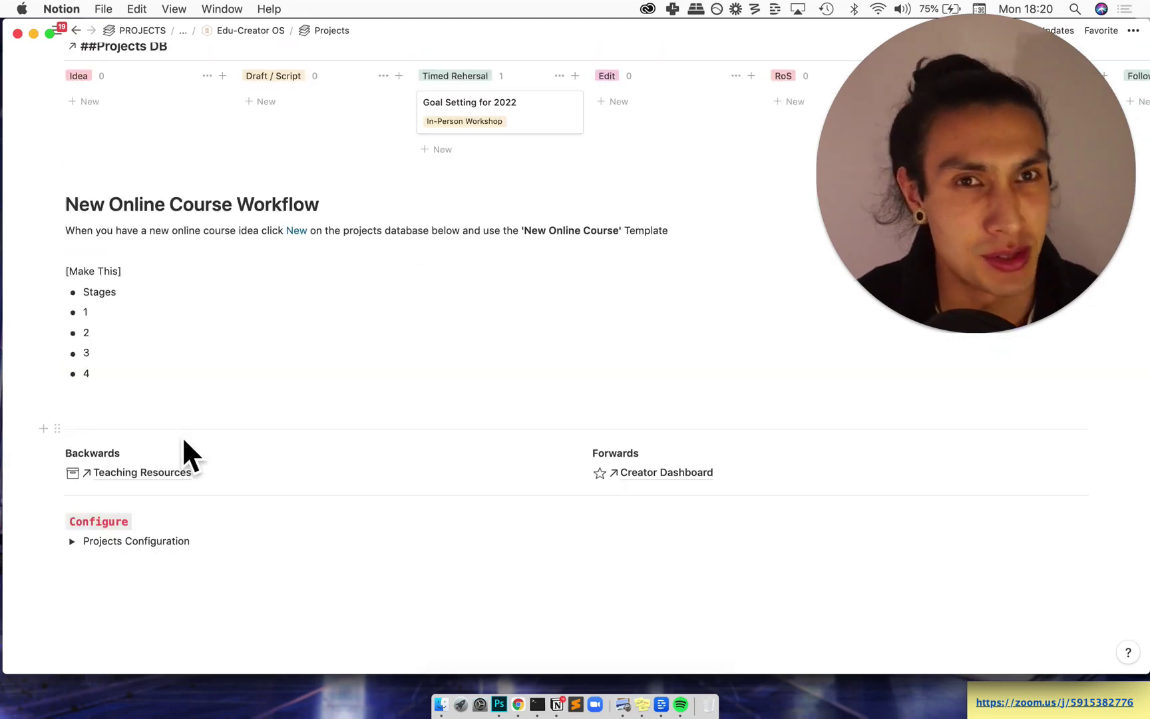
Expand the Projects Configuration section to review it, then collapse it again.
click(73, 543)
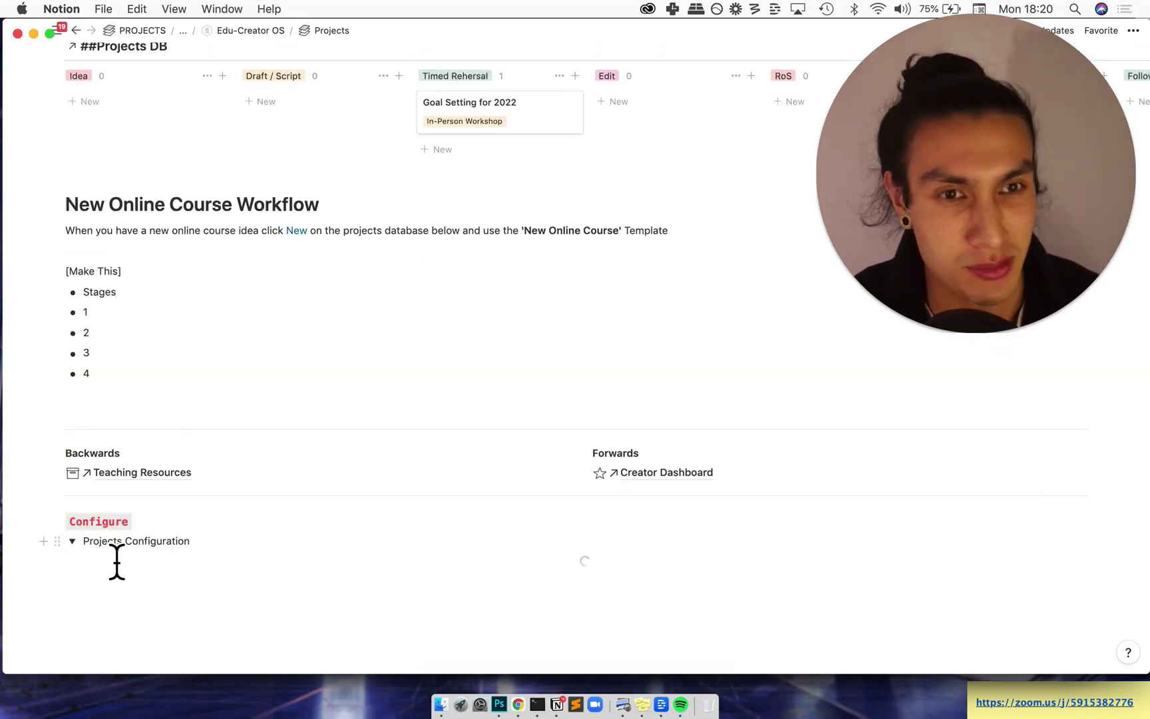
scroll(120, 583, down, 5)
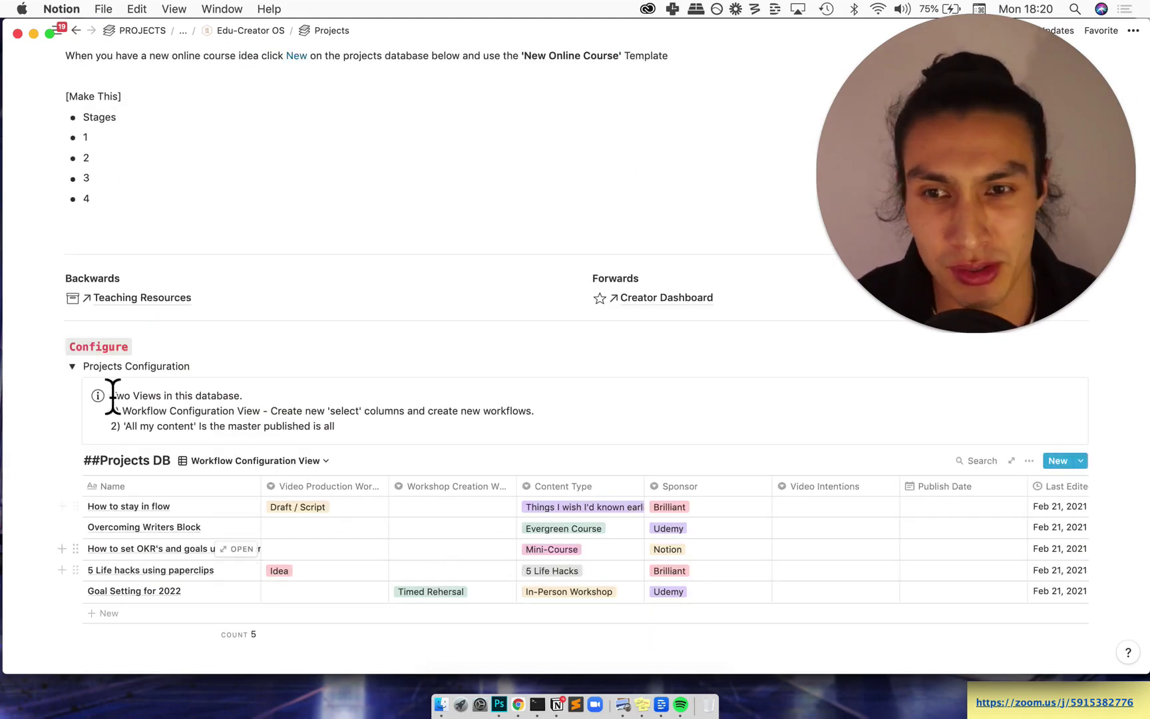
click(72, 366)
scroll(222, 367, up, 15)
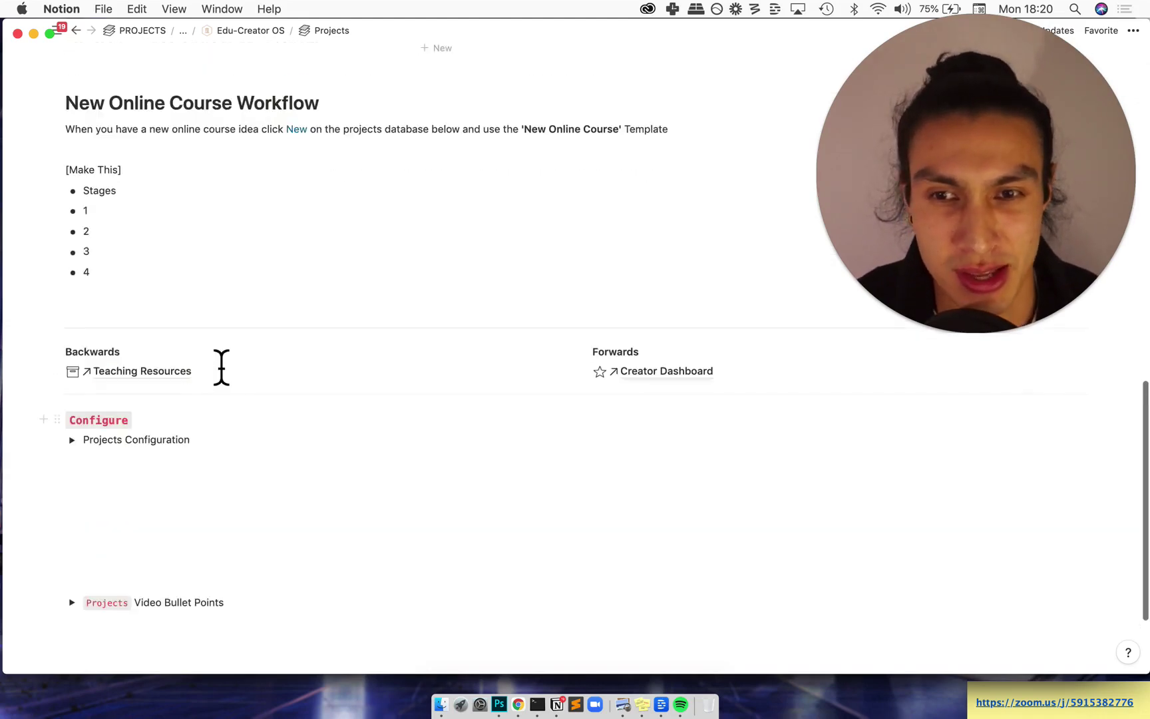
scroll(496, 385, up, 5)
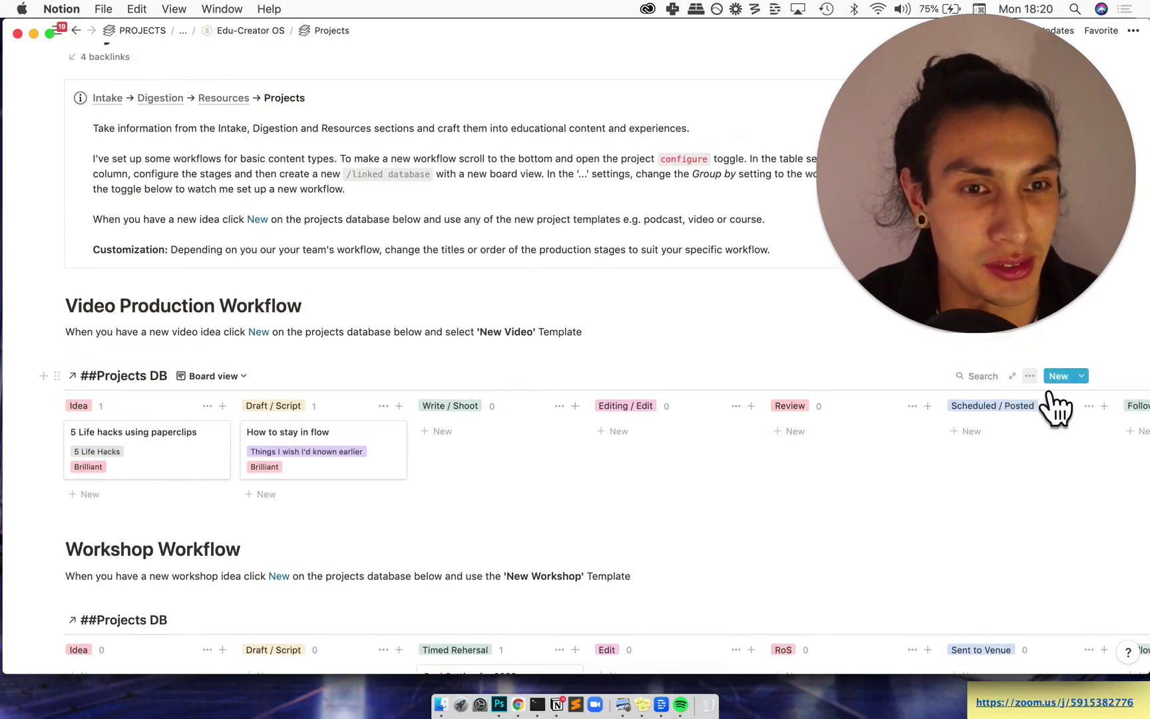
Create a new project from the New Online Course template.
click(1030, 376)
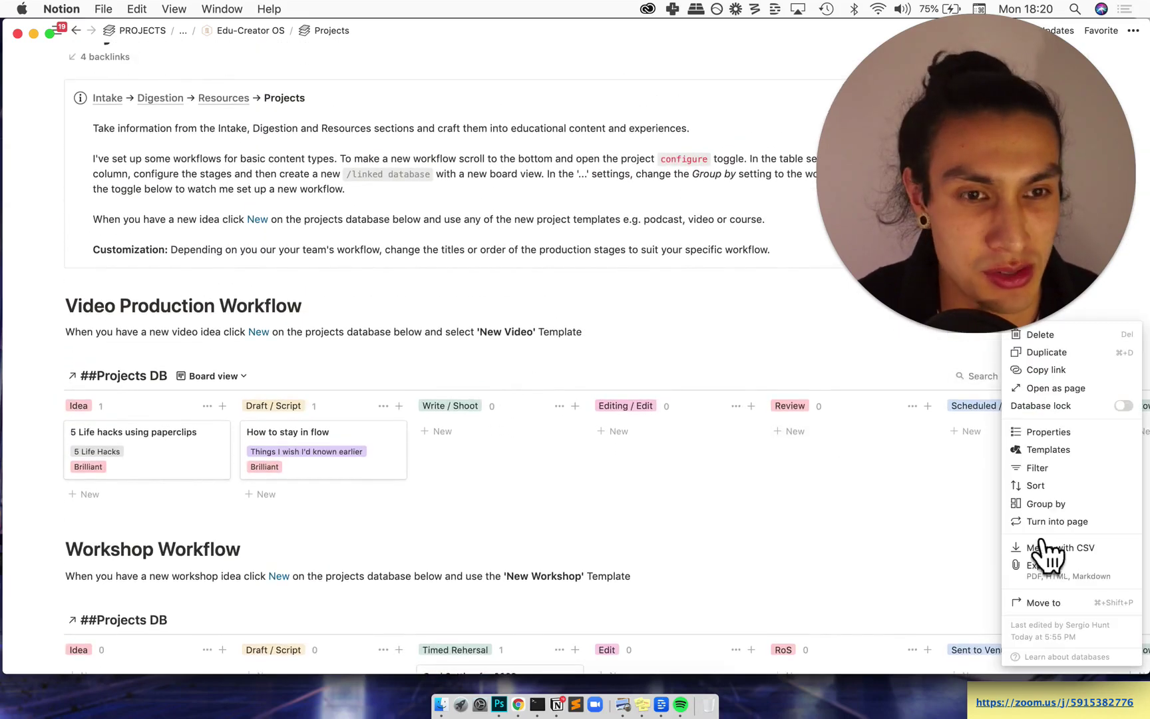
click(1055, 450)
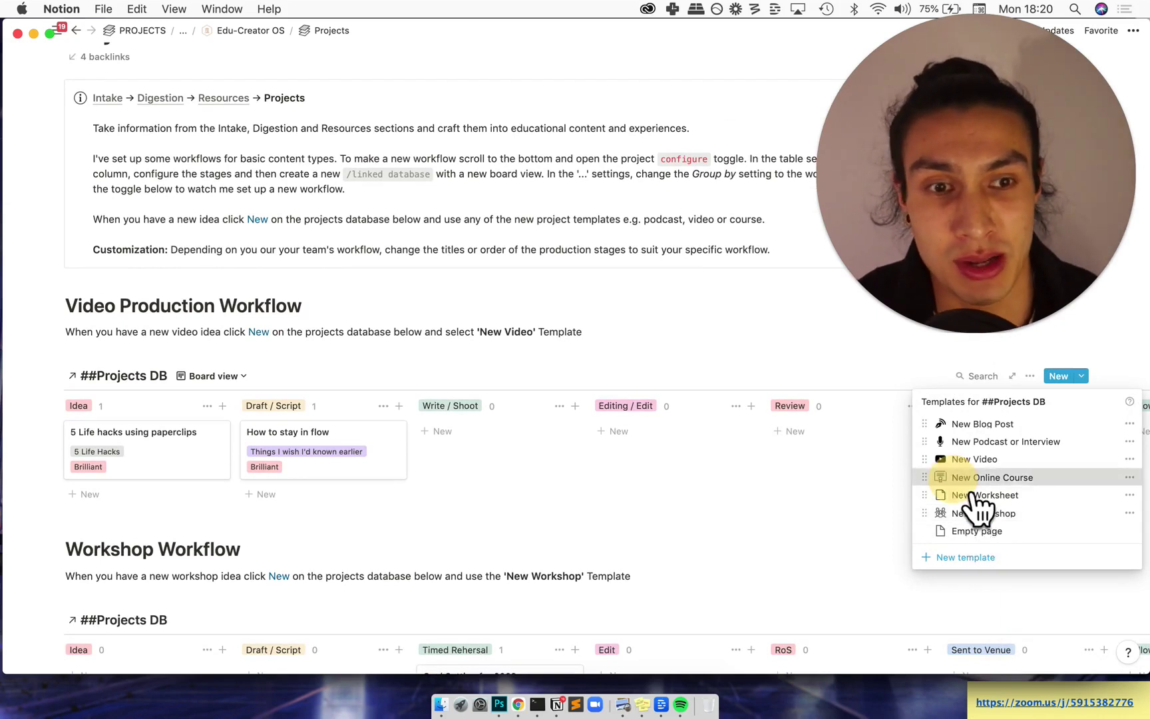
click(960, 483)
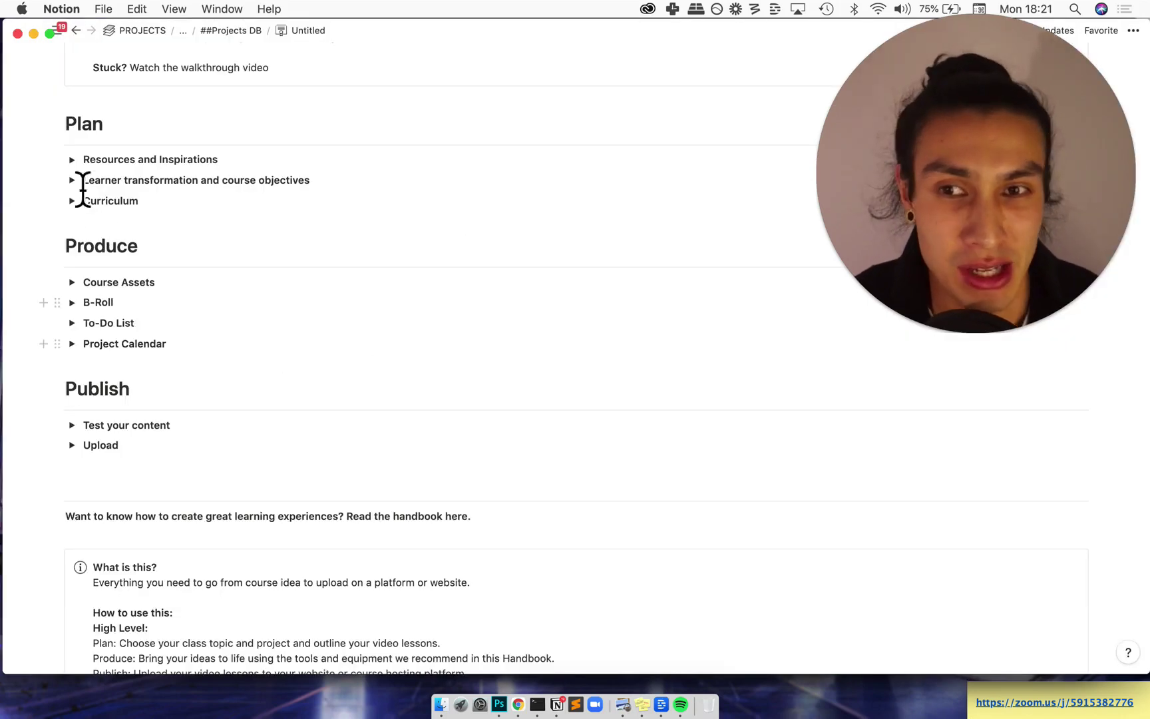
click(72, 179)
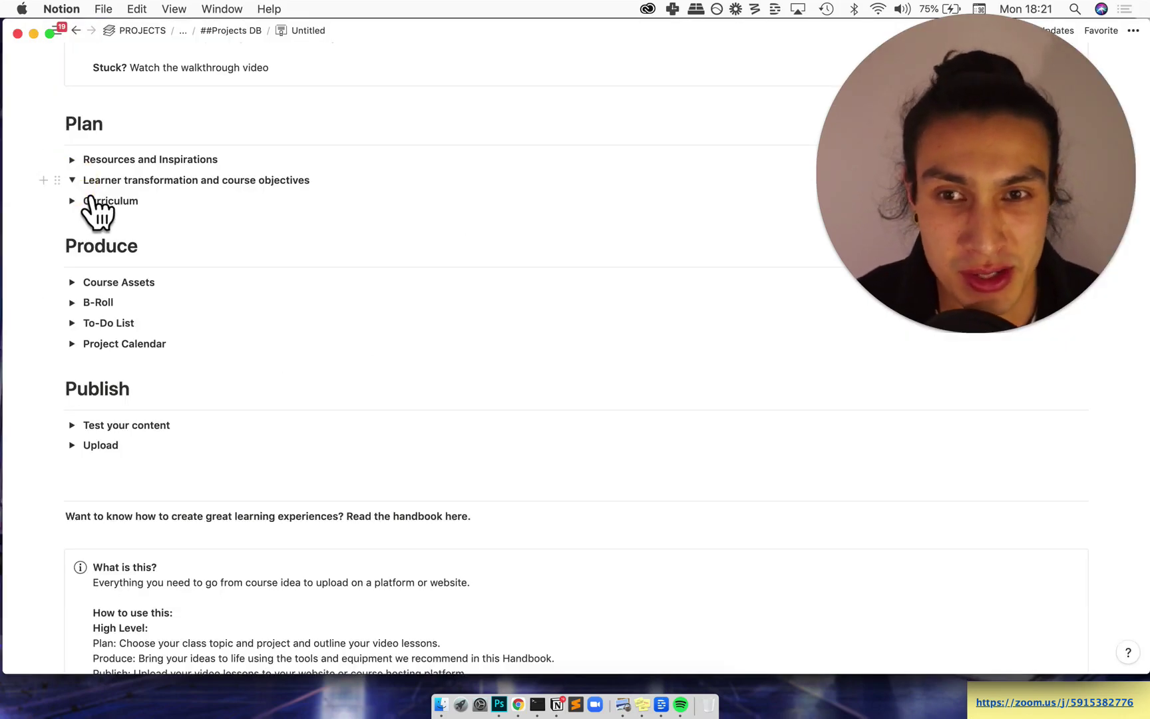
click(72, 180)
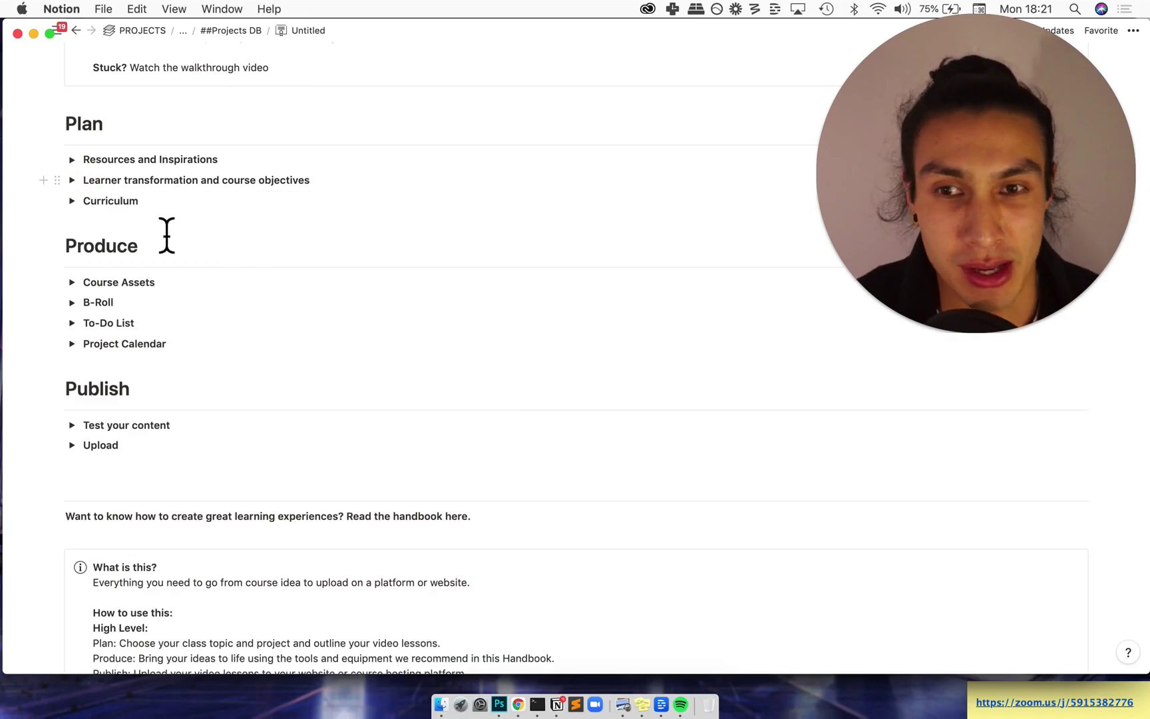
click(71, 200)
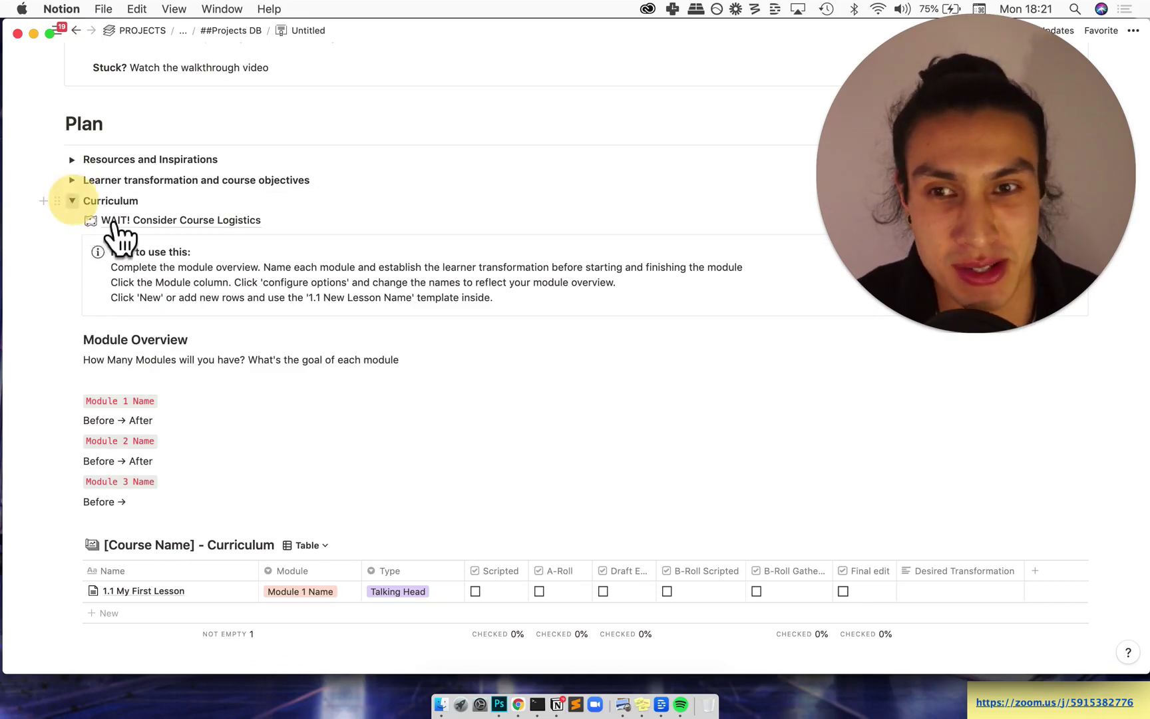
key(super+Return)
scroll(113, 231, up, 15)
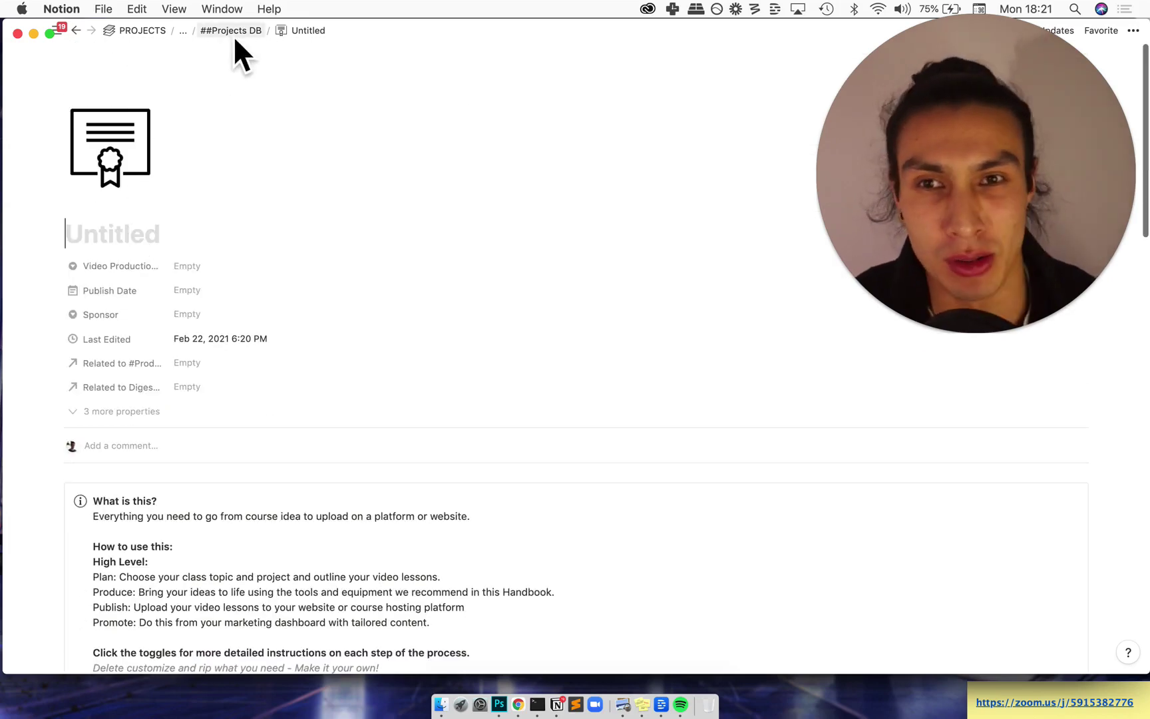
Return from the new project to the Projects page via the breadcrumb.
click(183, 31)
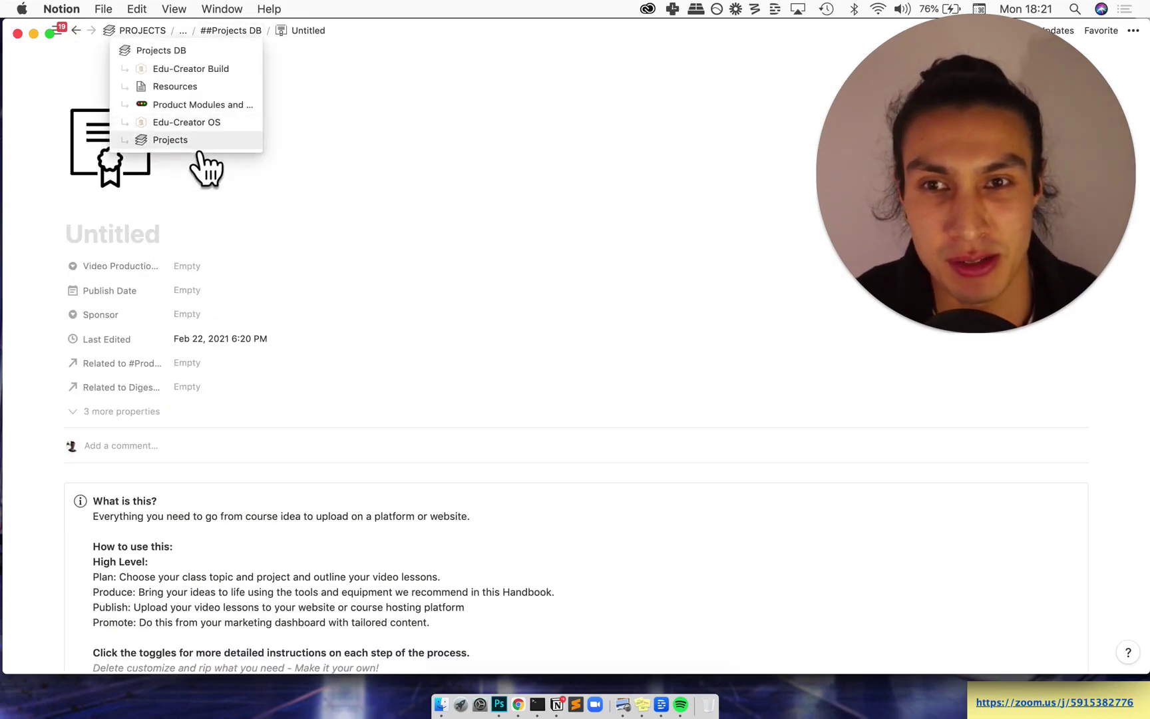
click(199, 139)
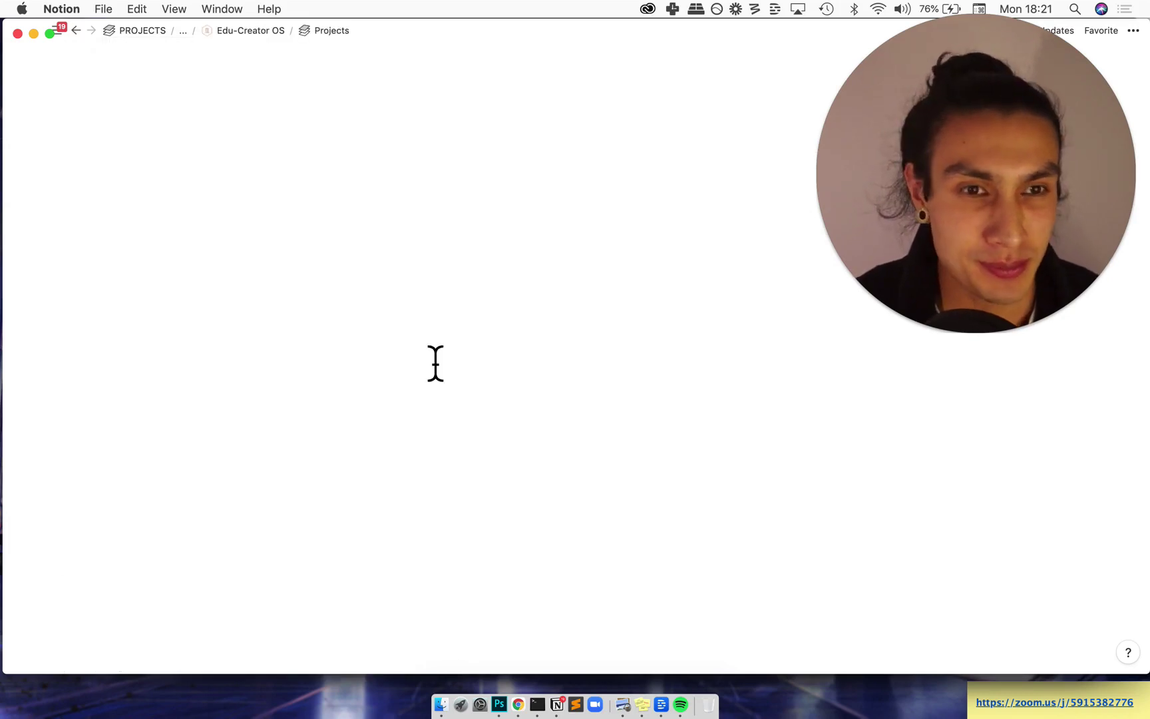
scroll(436, 362, down, 3)
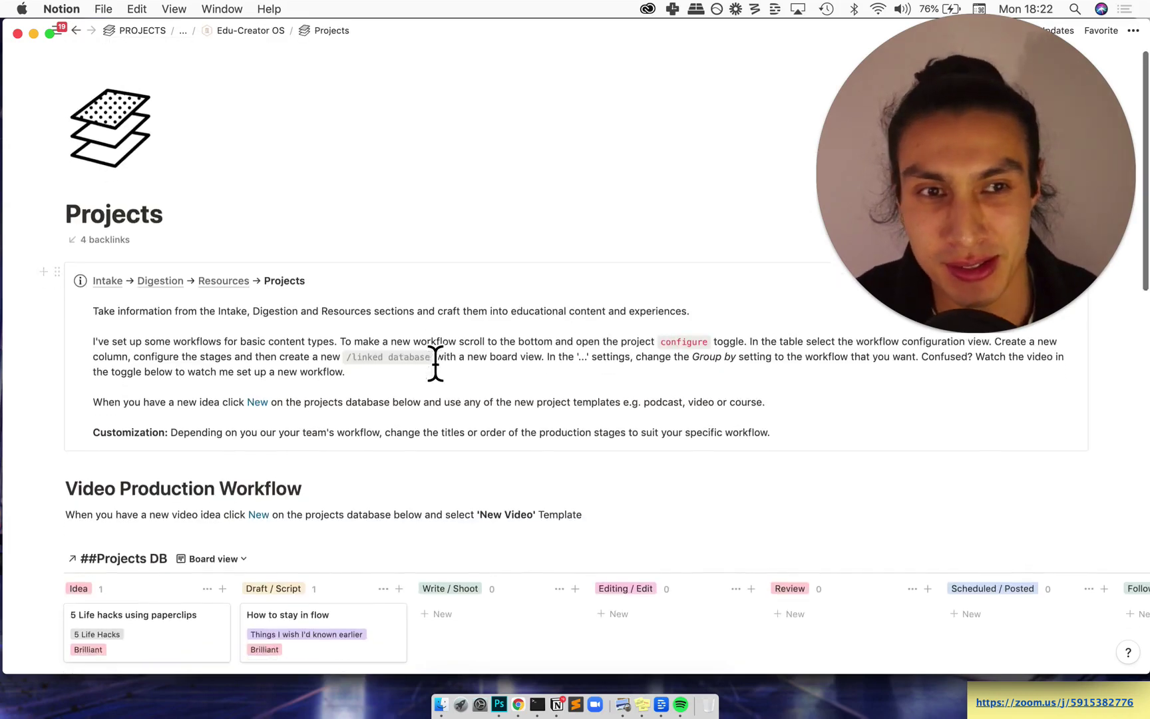
scroll(436, 367, down, 15)
scroll(437, 374, up, 5)
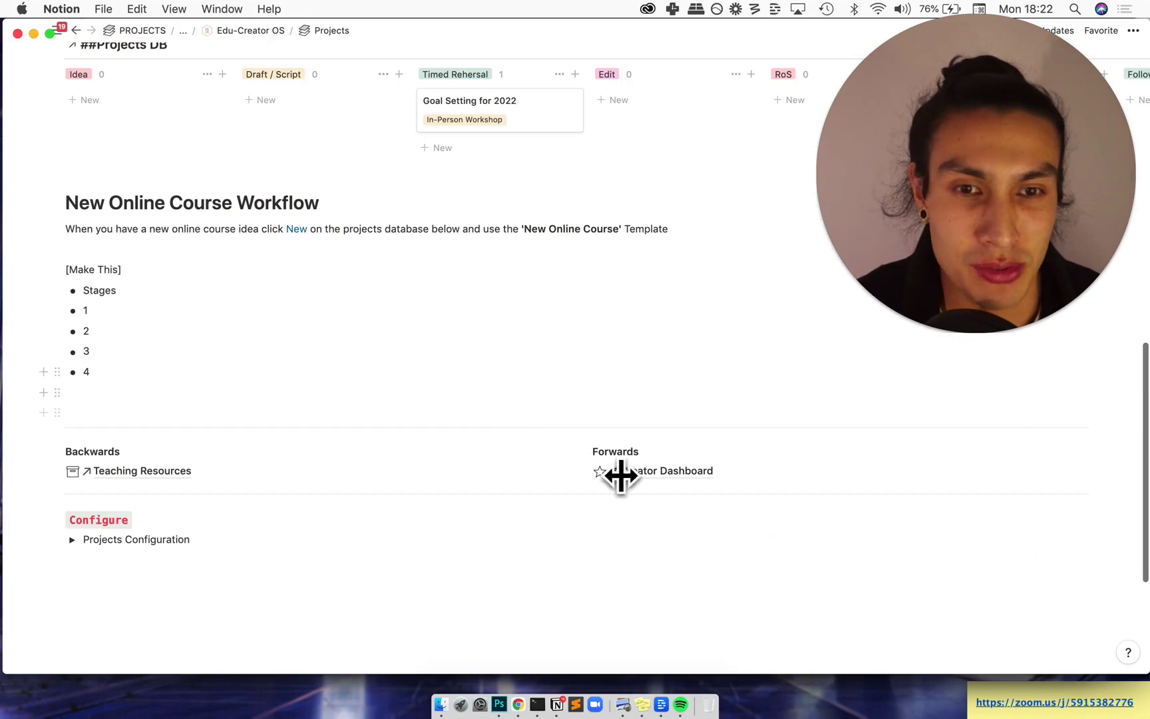
Browse the Creator Dashboard's projects, content calendar, resources and intake, then return to Edu-Creator OS.
click(658, 486)
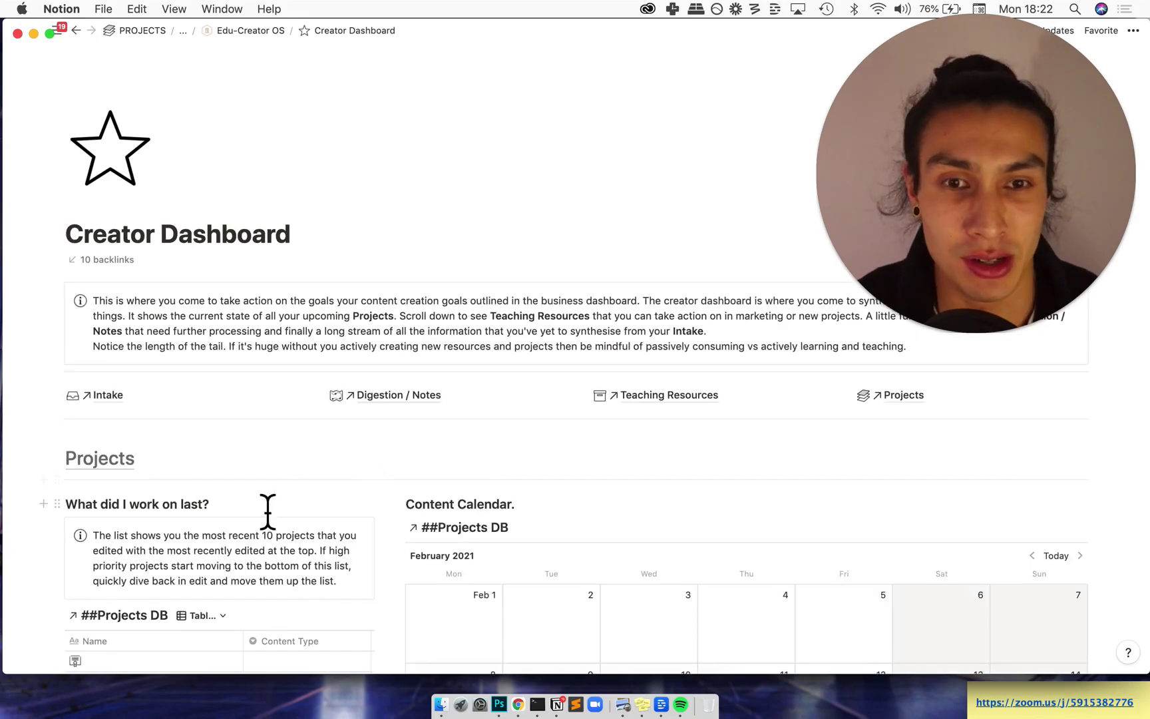
scroll(267, 516, down, 2)
scroll(267, 511, down, 1)
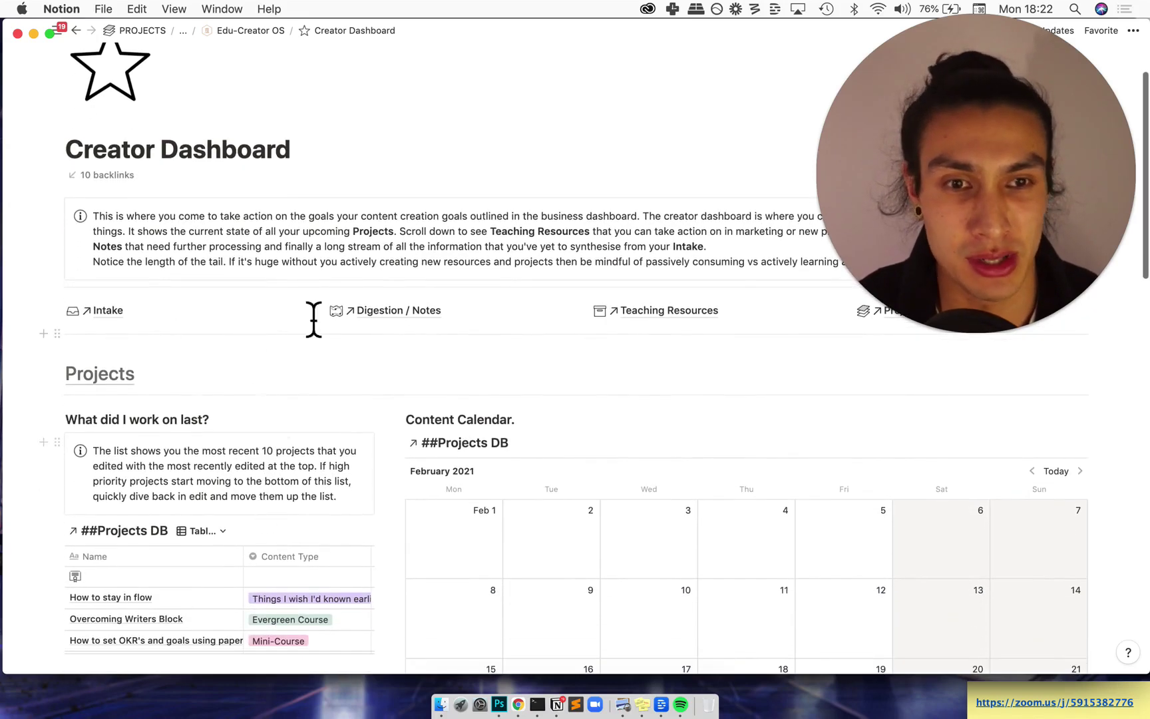
scroll(339, 474, down, 3)
scroll(329, 495, up, 1)
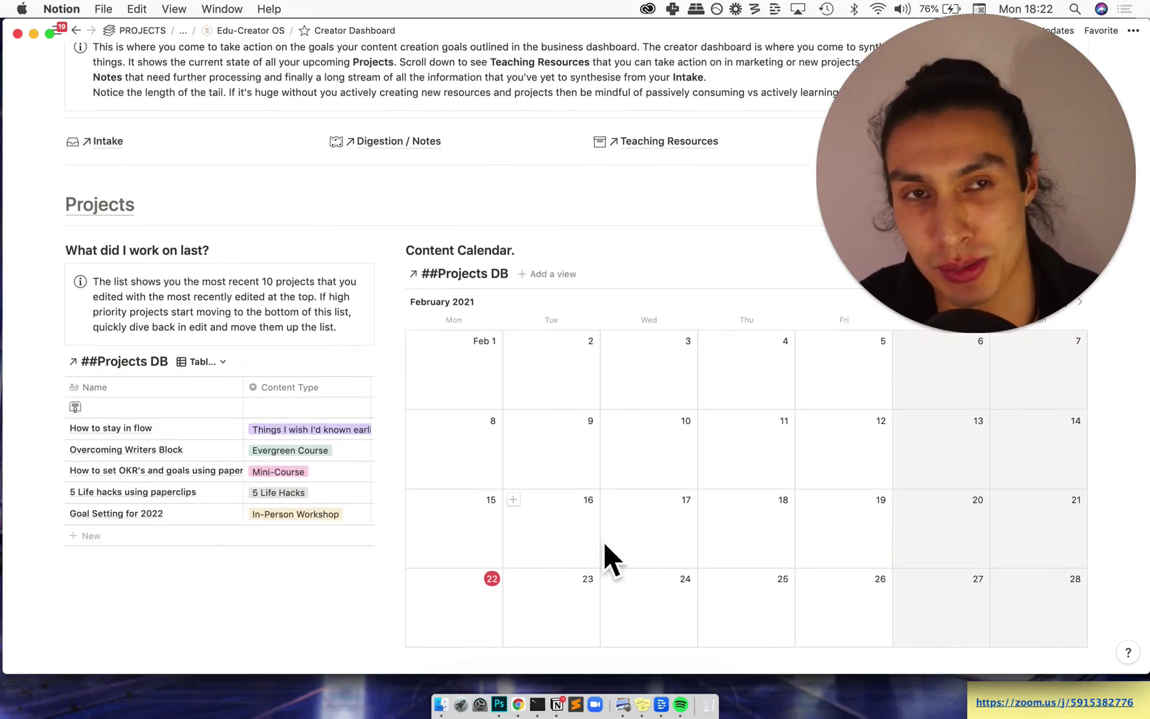
scroll(246, 346, down, 5)
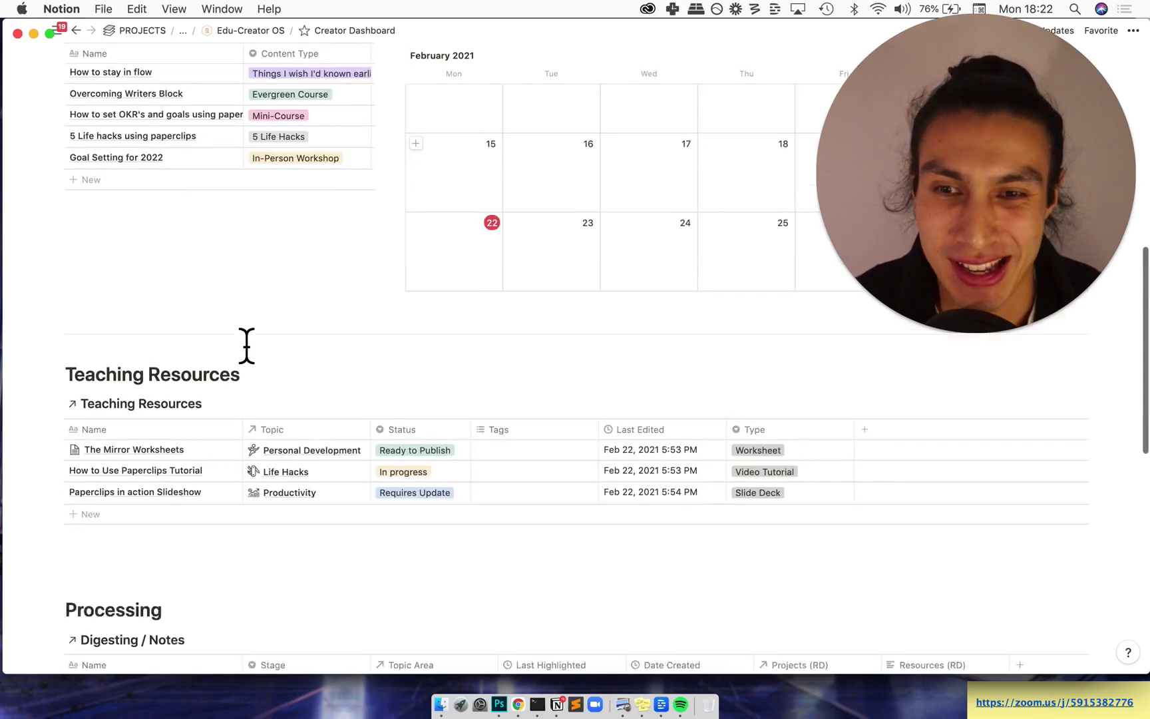
scroll(246, 345, down, 2)
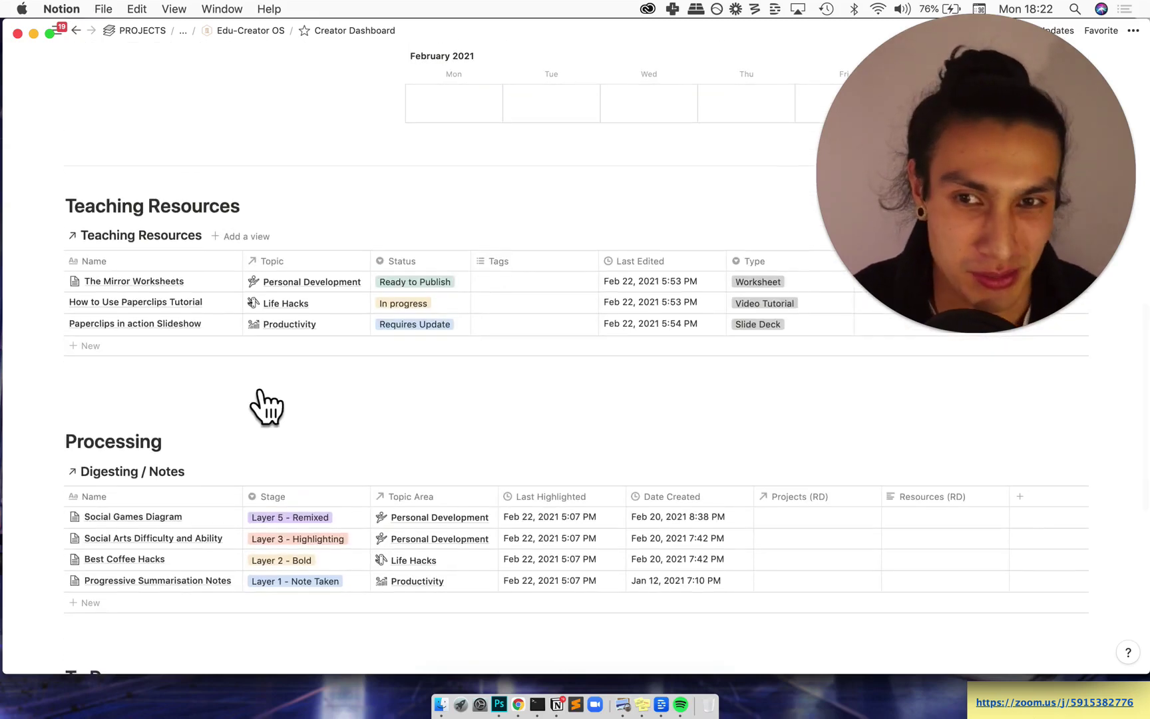
scroll(263, 399, down, 1)
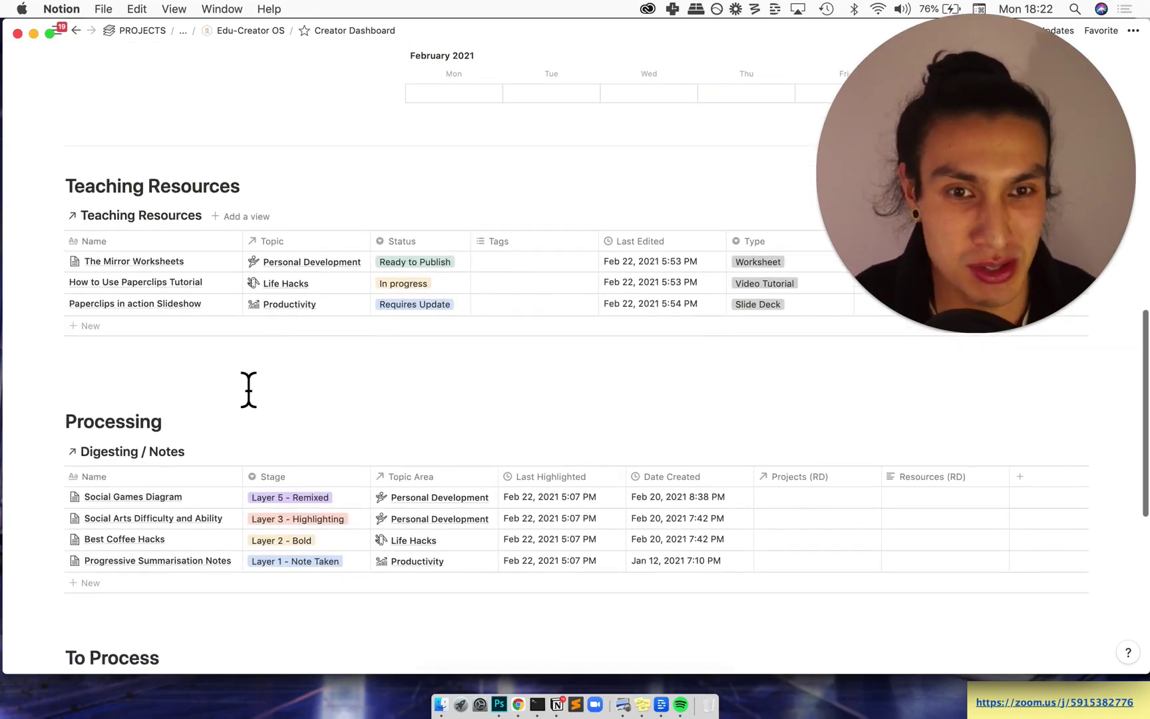
scroll(250, 392, down, 5)
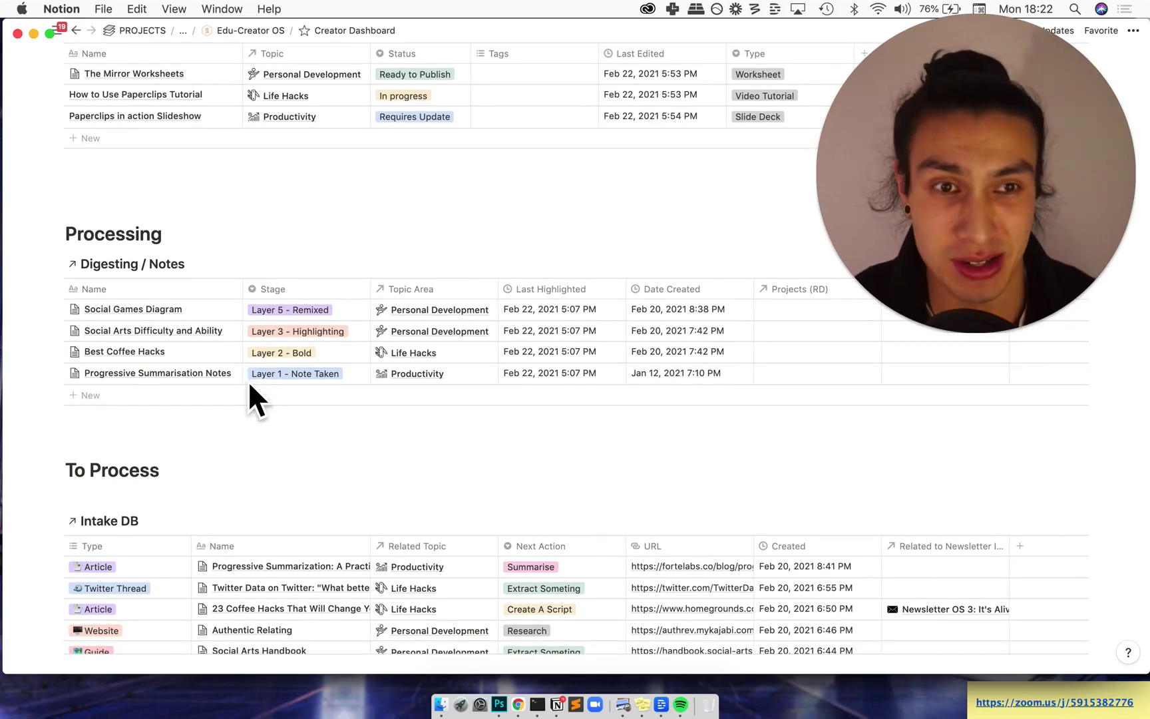
scroll(250, 386, down, 5)
scroll(249, 385, down, 1)
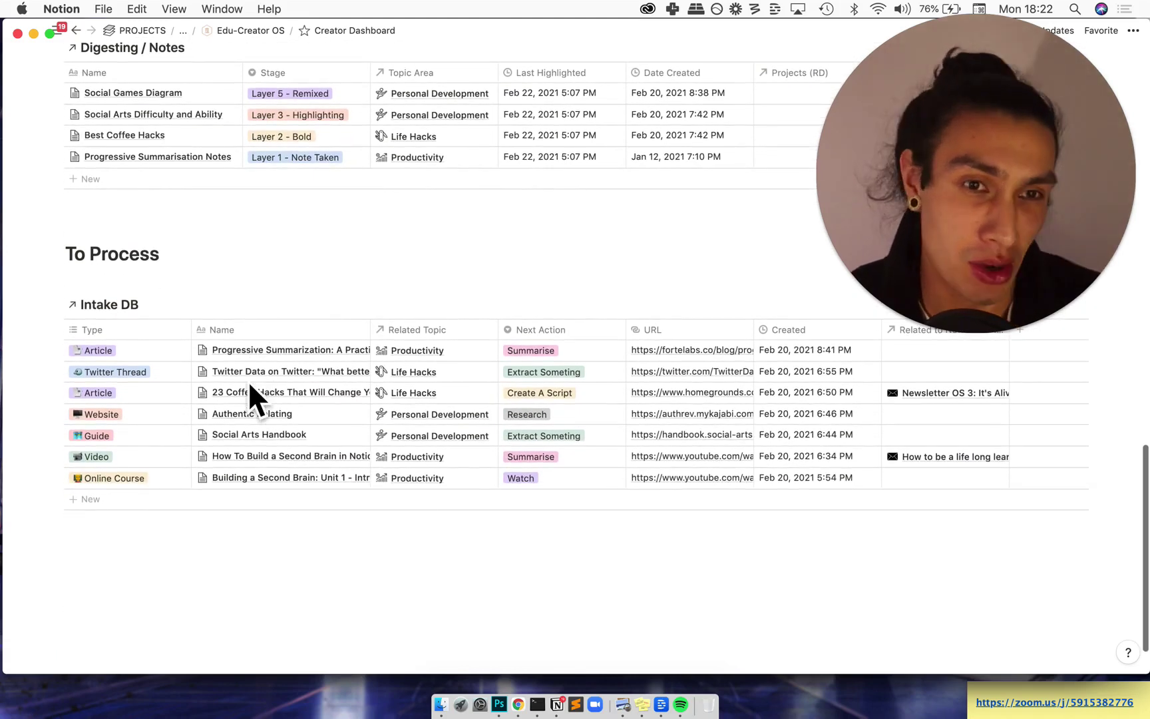
scroll(250, 384, down, 1)
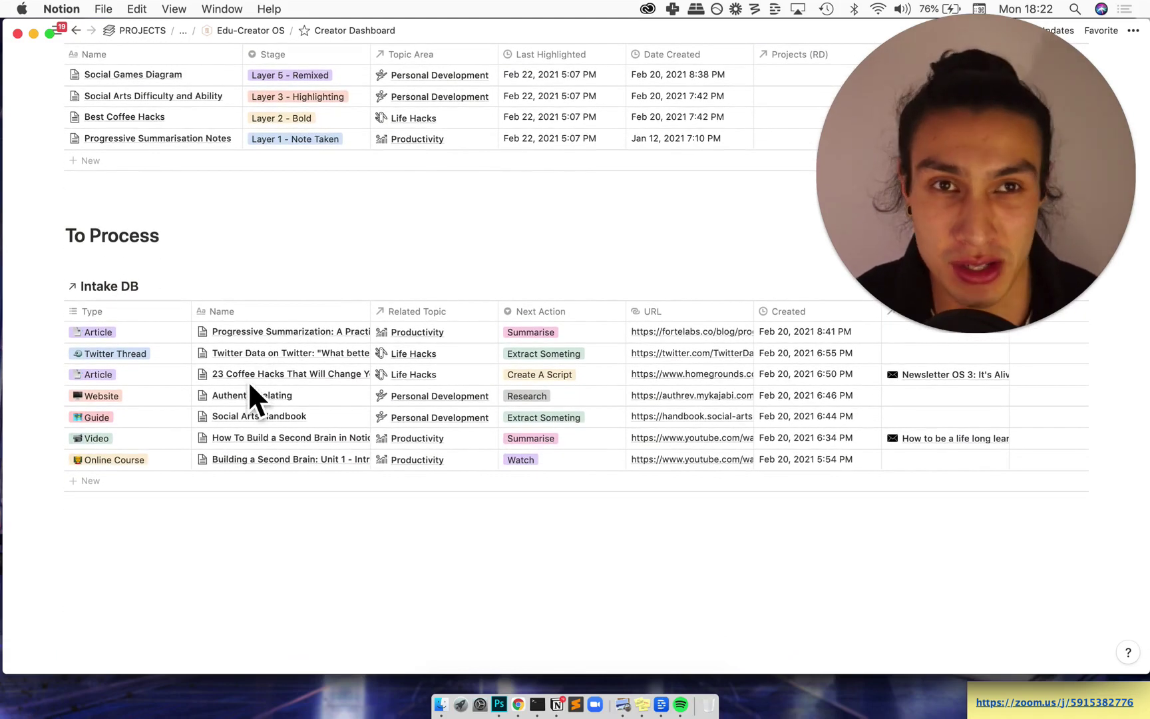
scroll(248, 393, down, 1)
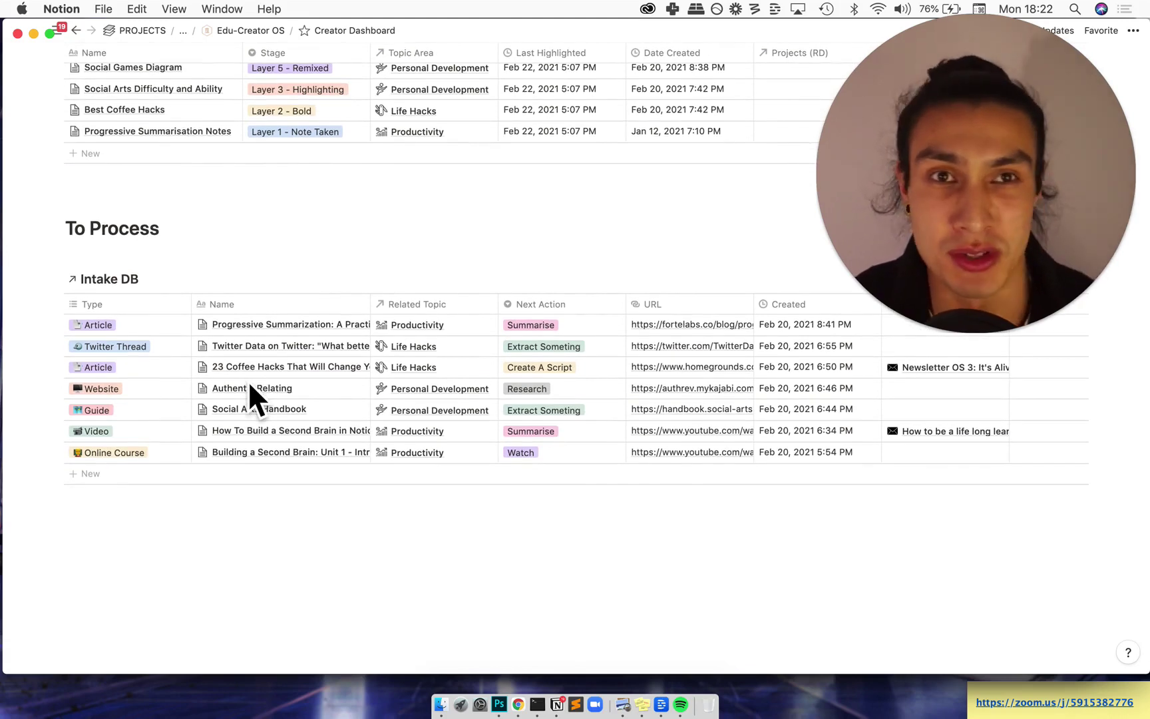
scroll(251, 386, down, 1)
scroll(251, 386, up, 10)
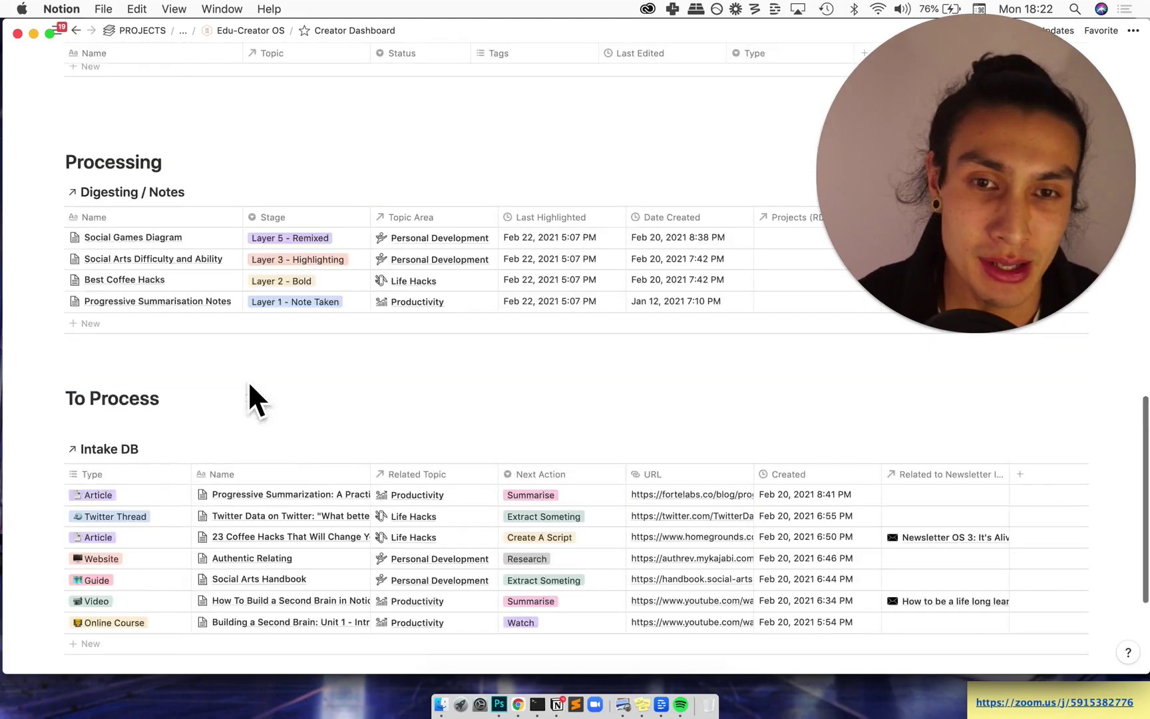
scroll(248, 389, up, 15)
click(251, 31)
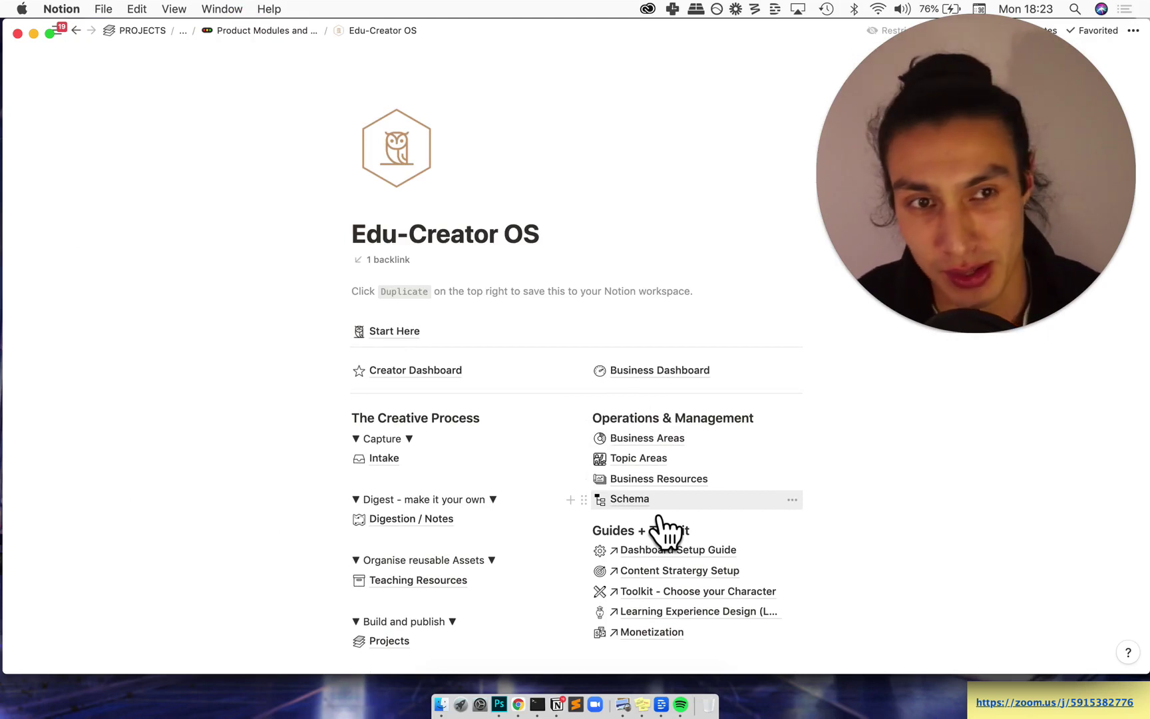
Open the Toolkit - Choose your Character guide and scroll to its Tech Stack and tools gallery.
click(659, 592)
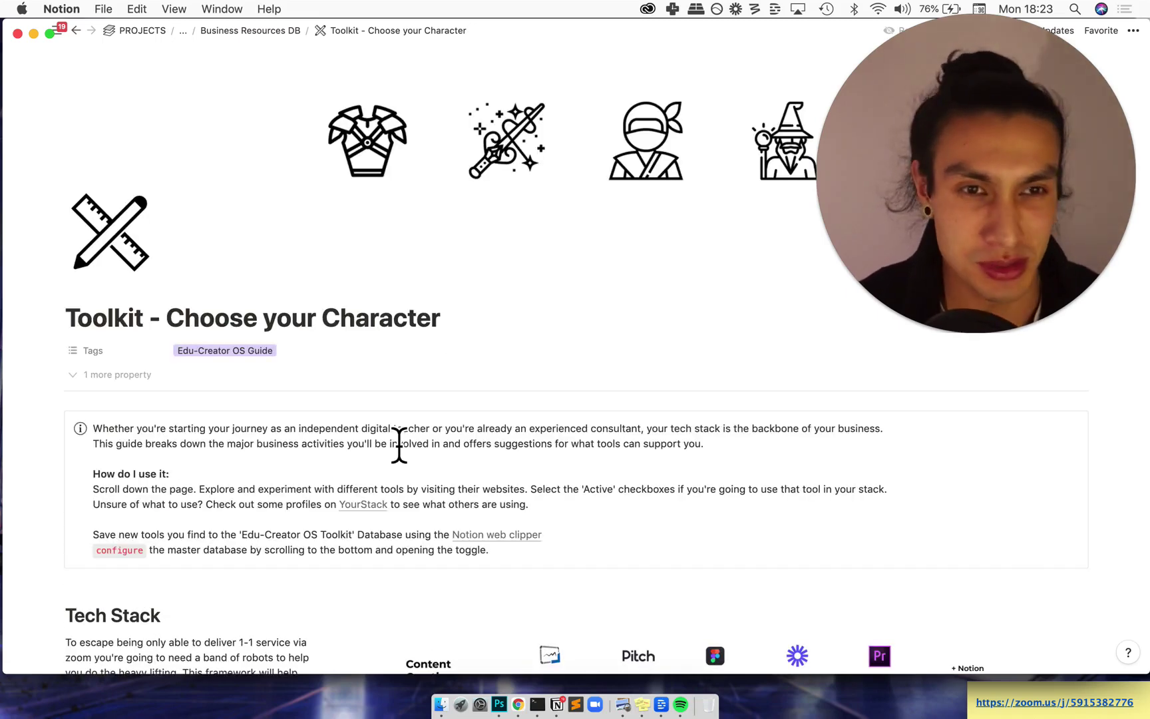
scroll(399, 445, down, 5)
scroll(399, 446, down, 10)
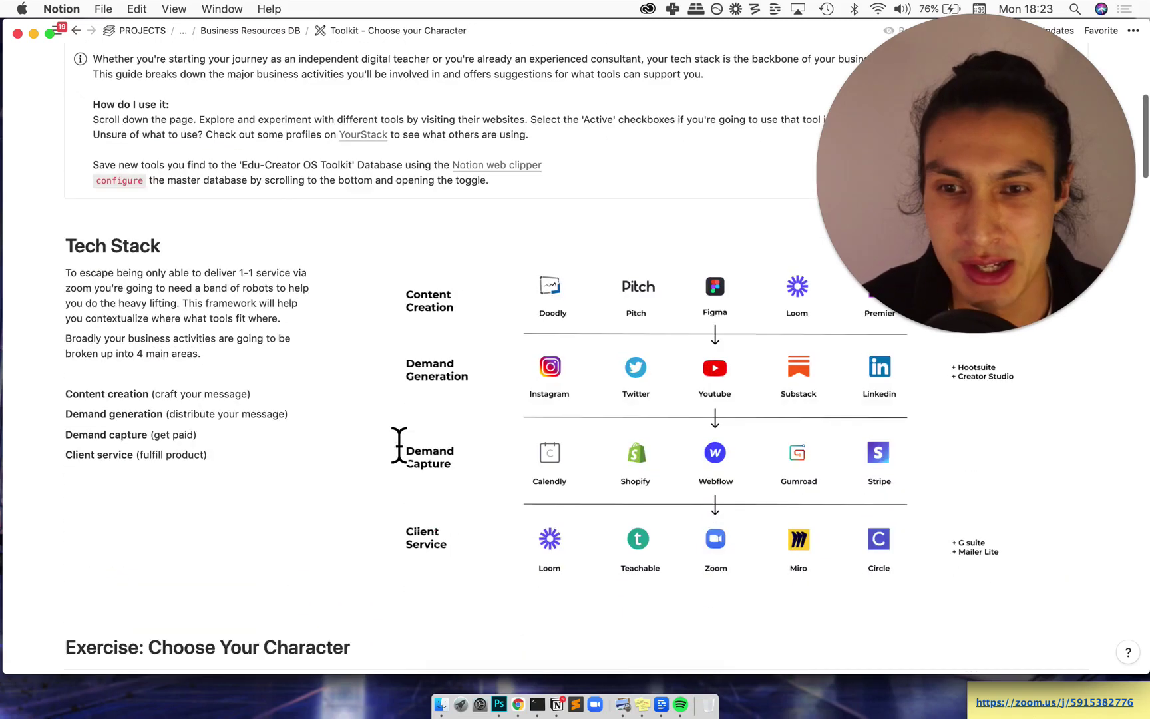
scroll(406, 459, up, 12)
scroll(398, 445, down, 15)
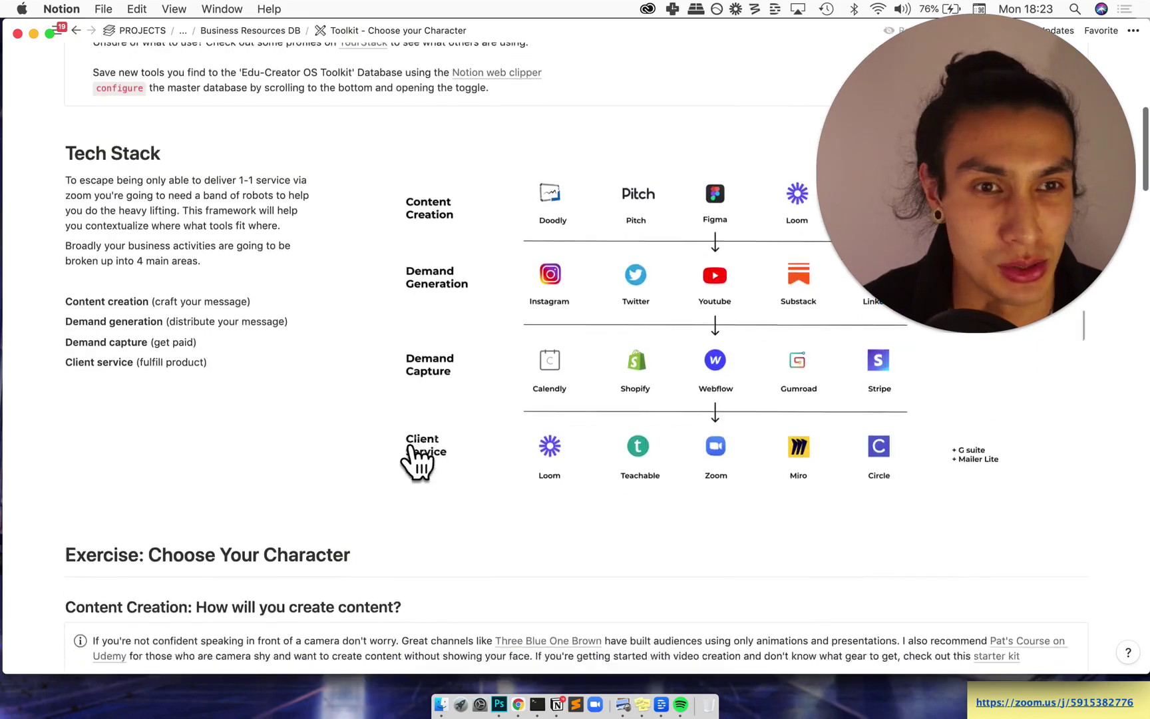
scroll(399, 445, up, 7)
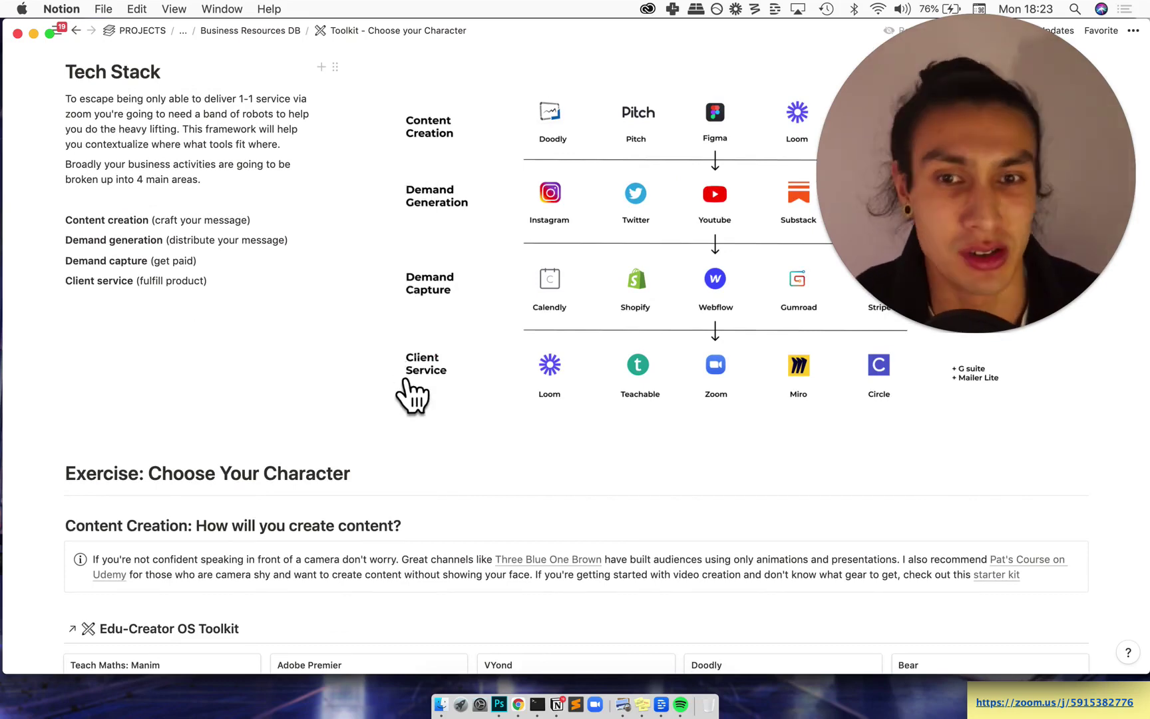
scroll(407, 382, down, 1)
scroll(413, 396, down, 12)
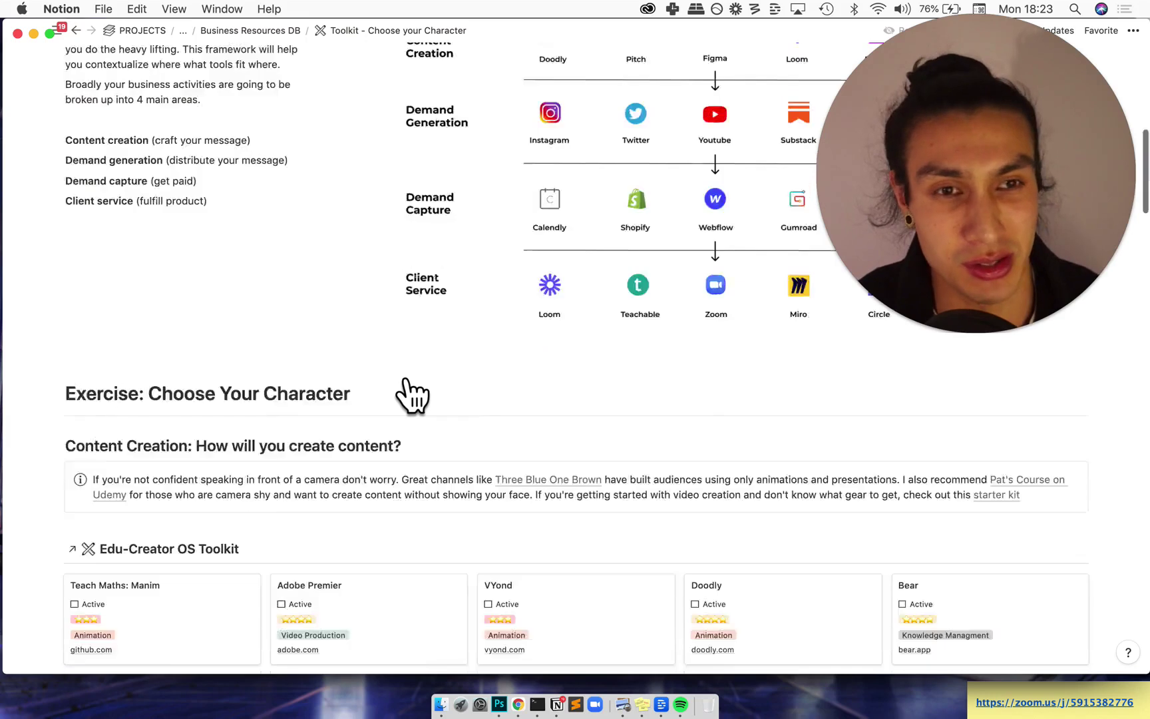
scroll(407, 383, down, 4)
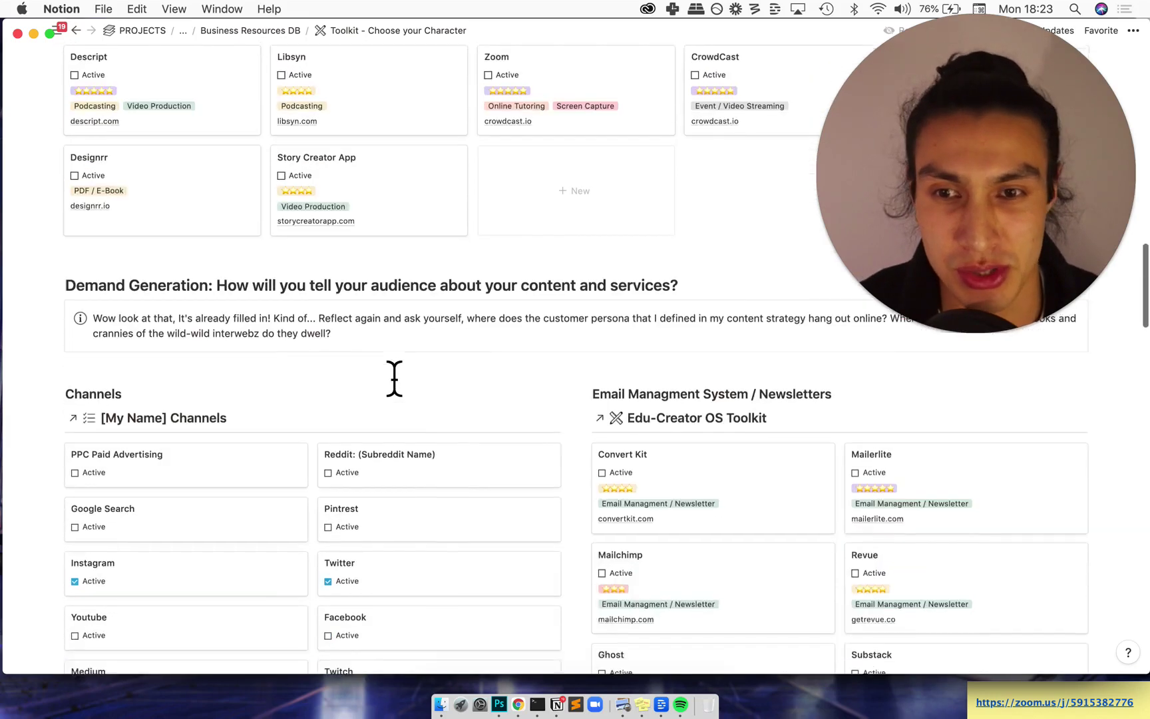
scroll(321, 360, down, 3)
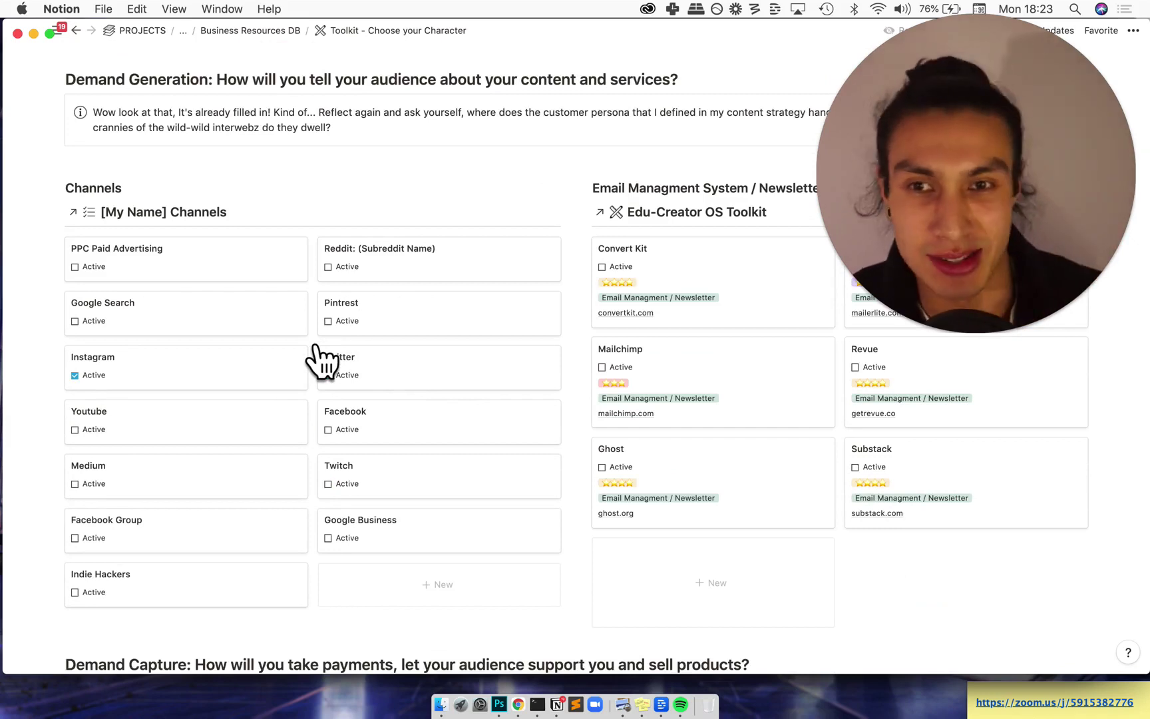
click(327, 375)
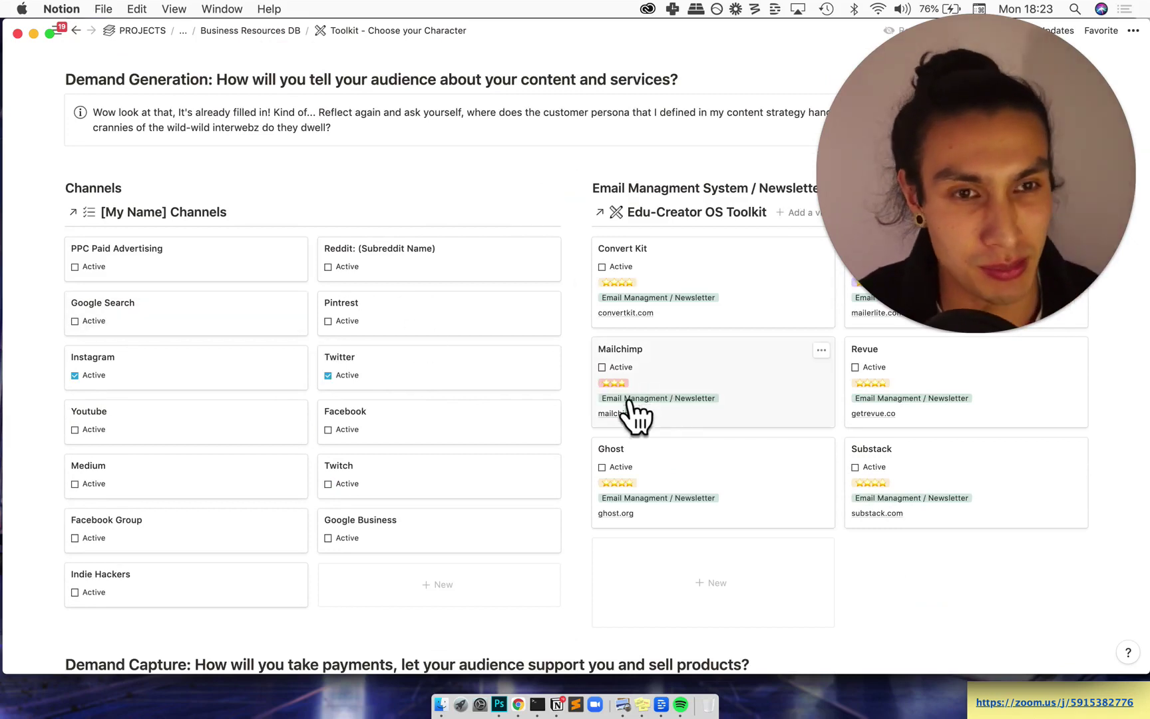
scroll(750, 380, down, 2)
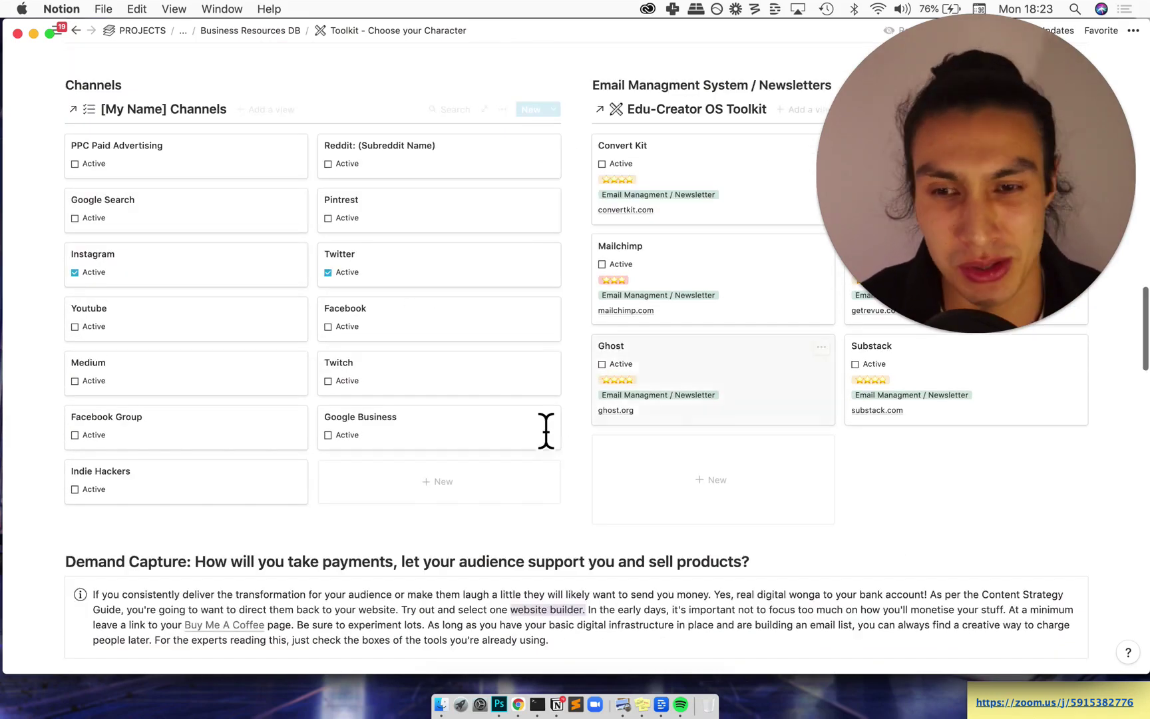
scroll(546, 431, down, 6)
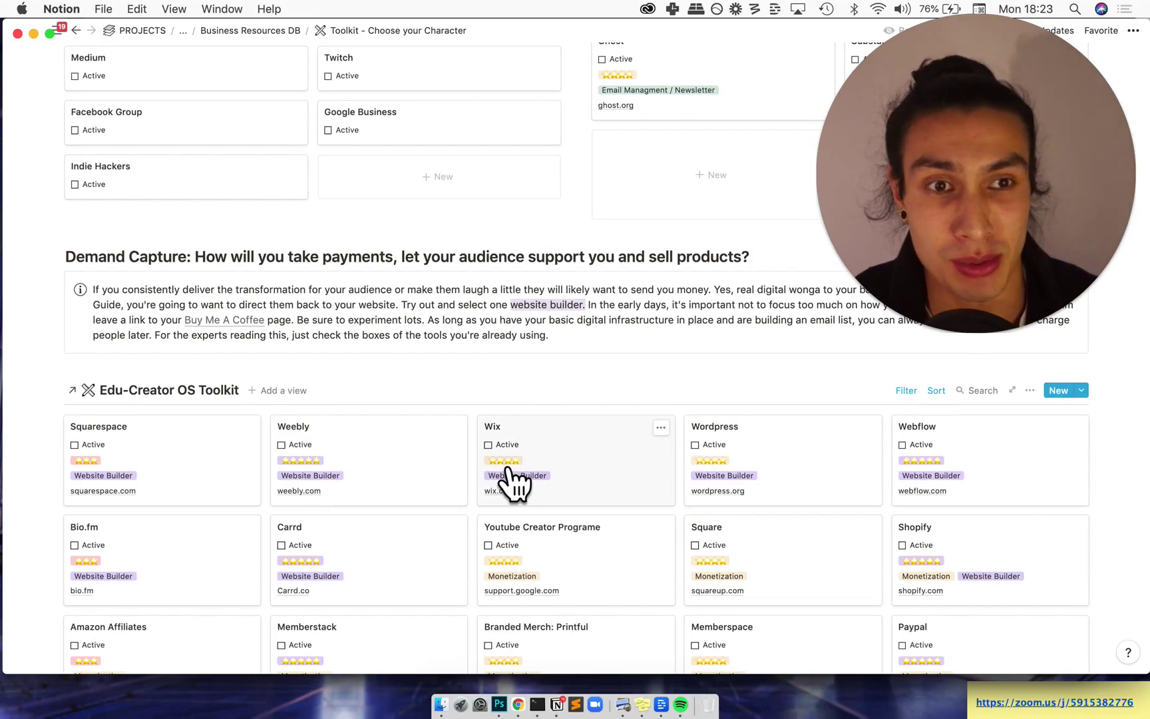
scroll(512, 481, down, 5)
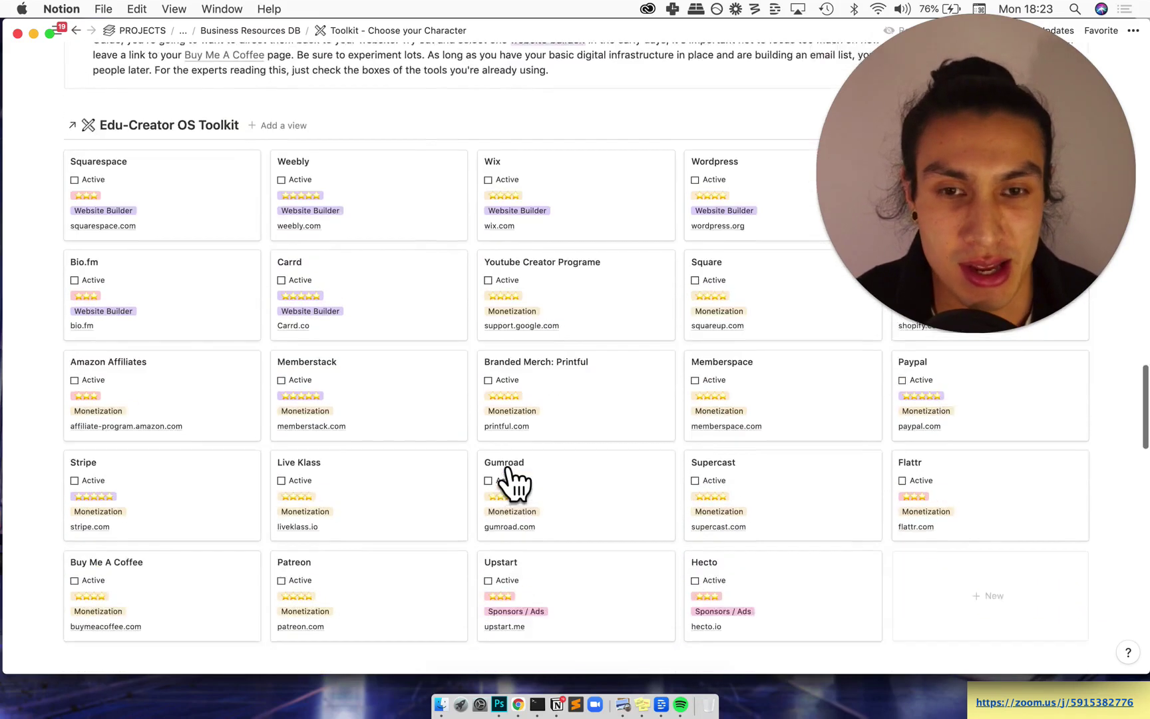
scroll(510, 468, down, 2)
scroll(509, 468, up, 1)
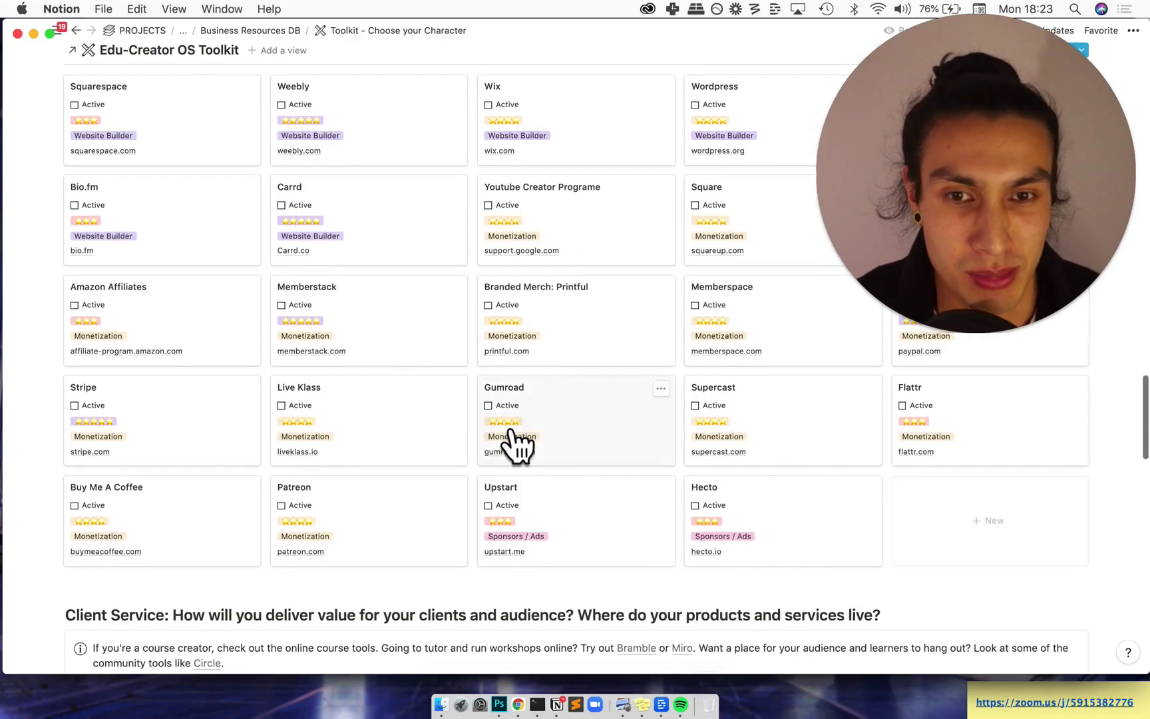
click(488, 405)
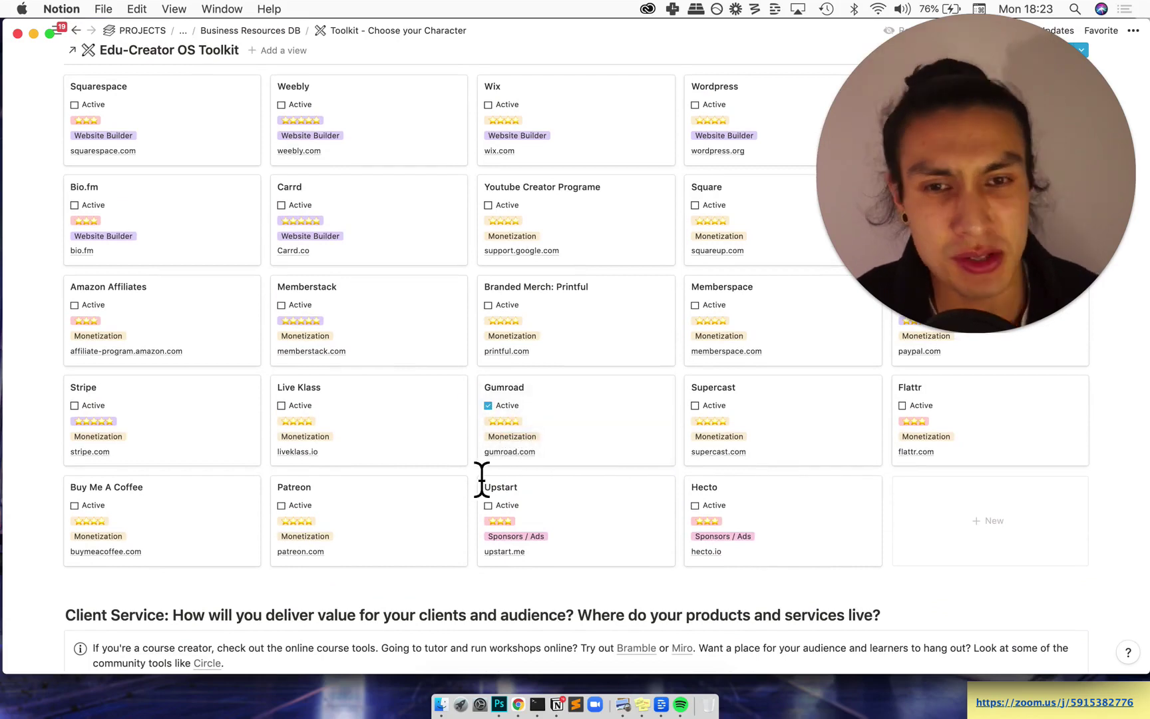
scroll(512, 418, down, 1)
click(488, 395)
scroll(632, 479, down, 1)
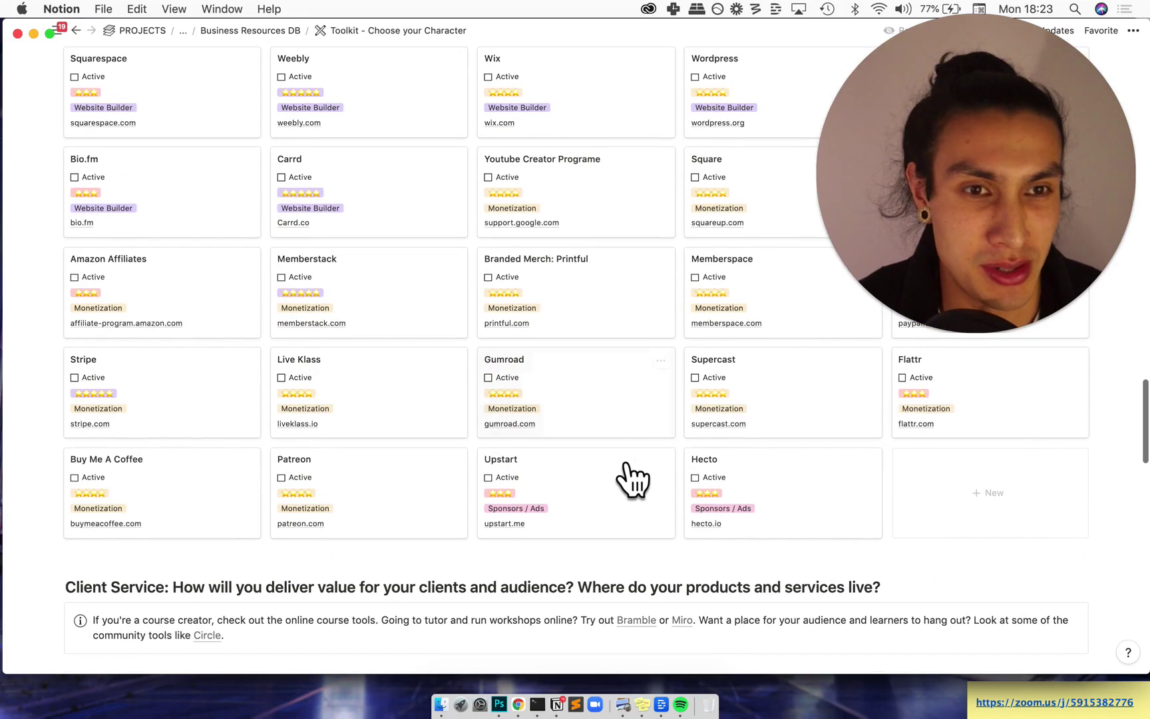
scroll(633, 480, up, 1)
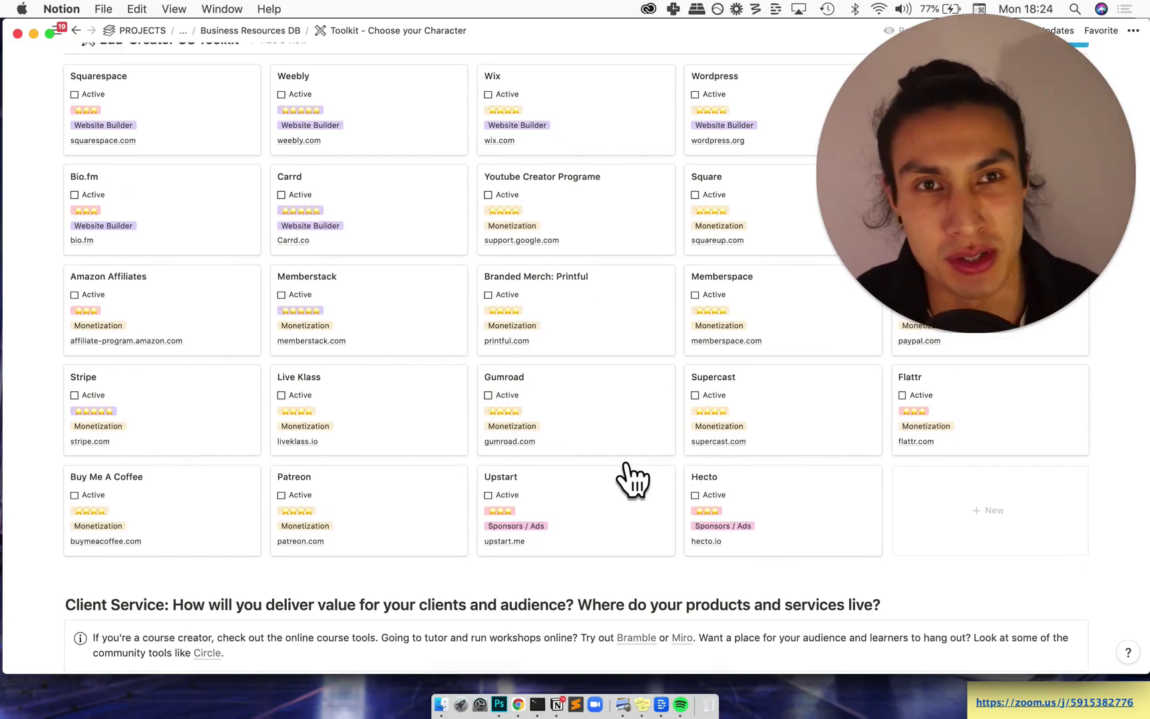
scroll(622, 466, down, 5)
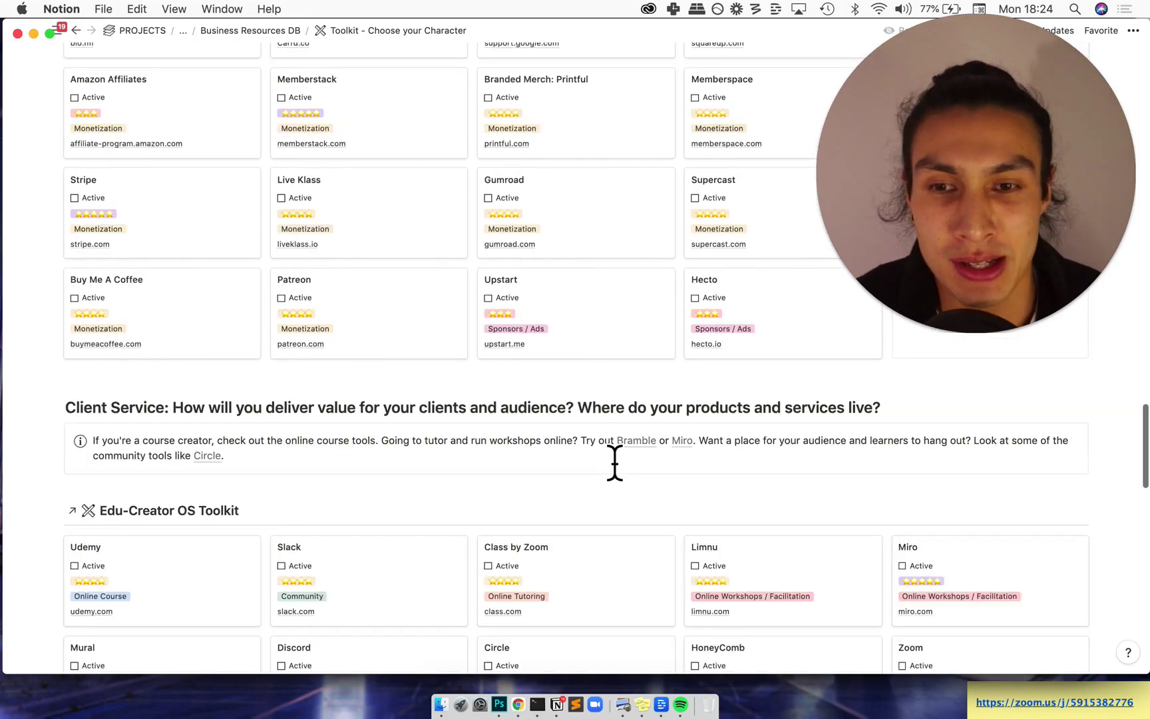
scroll(615, 462, down, 20)
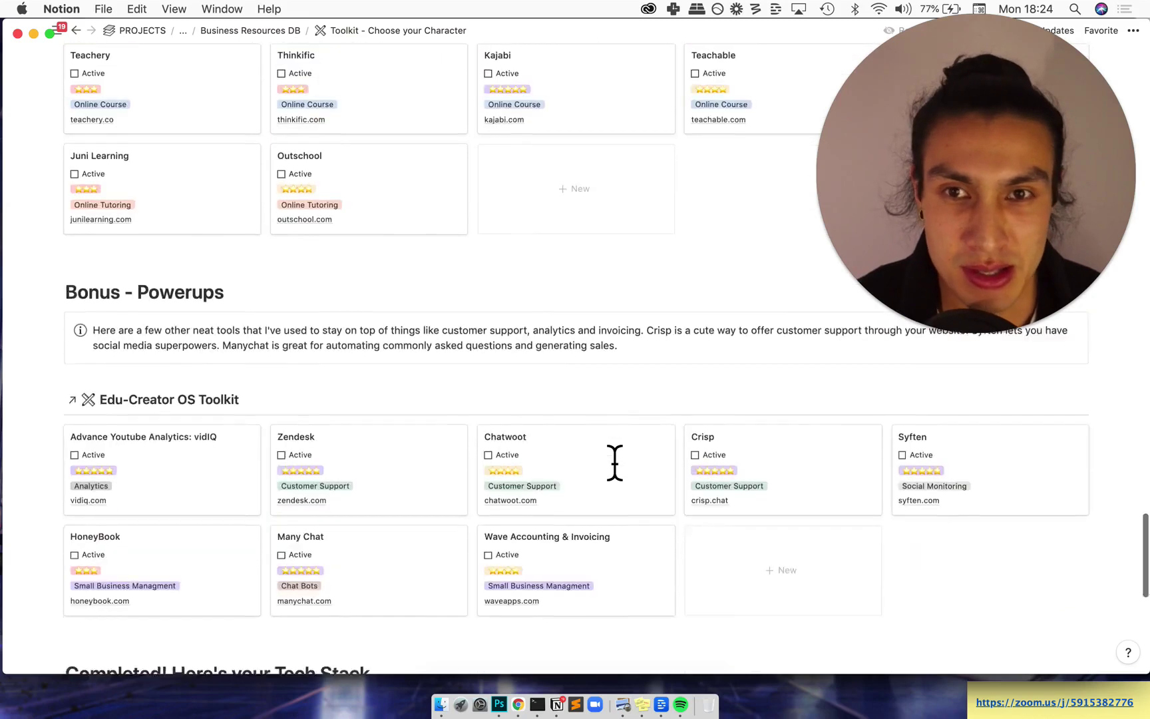
scroll(615, 463, down, 10)
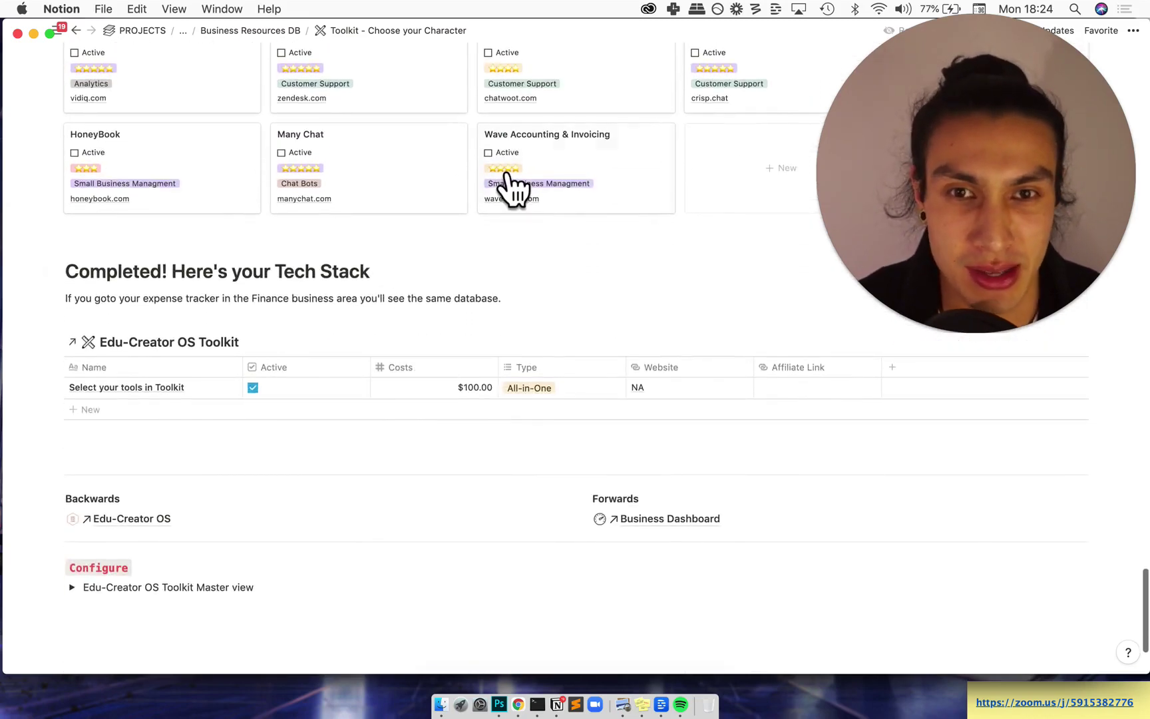
click(488, 152)
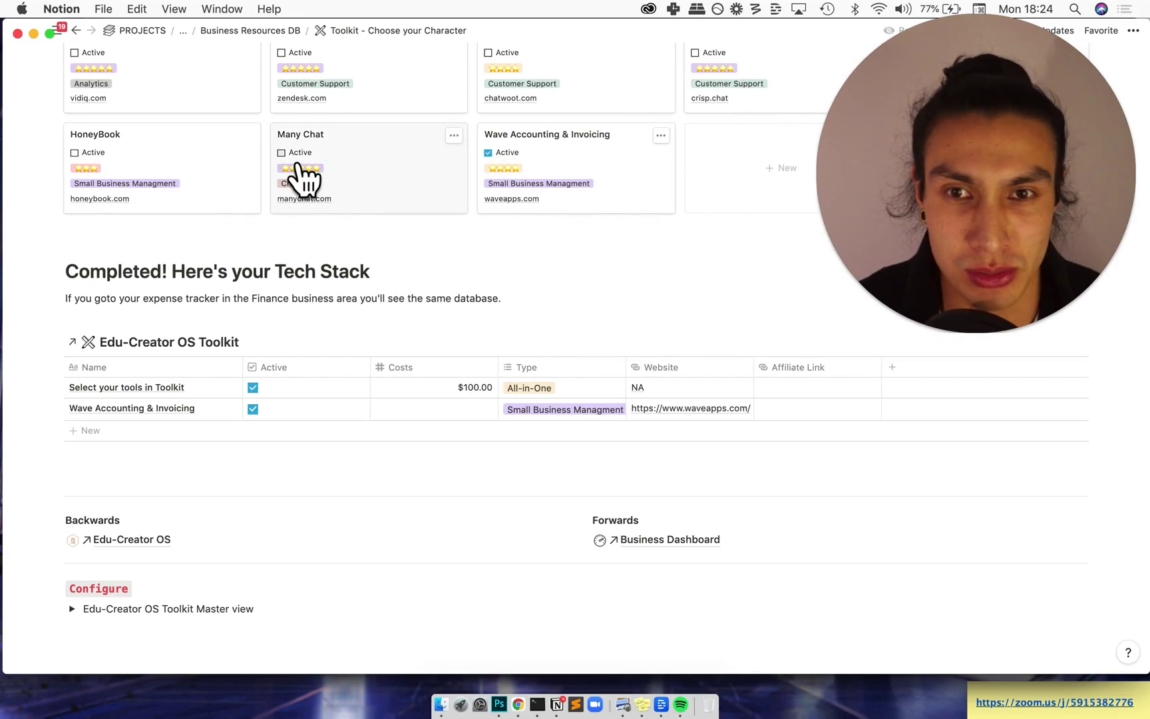
key(super+z)
scroll(495, 519, down, 2)
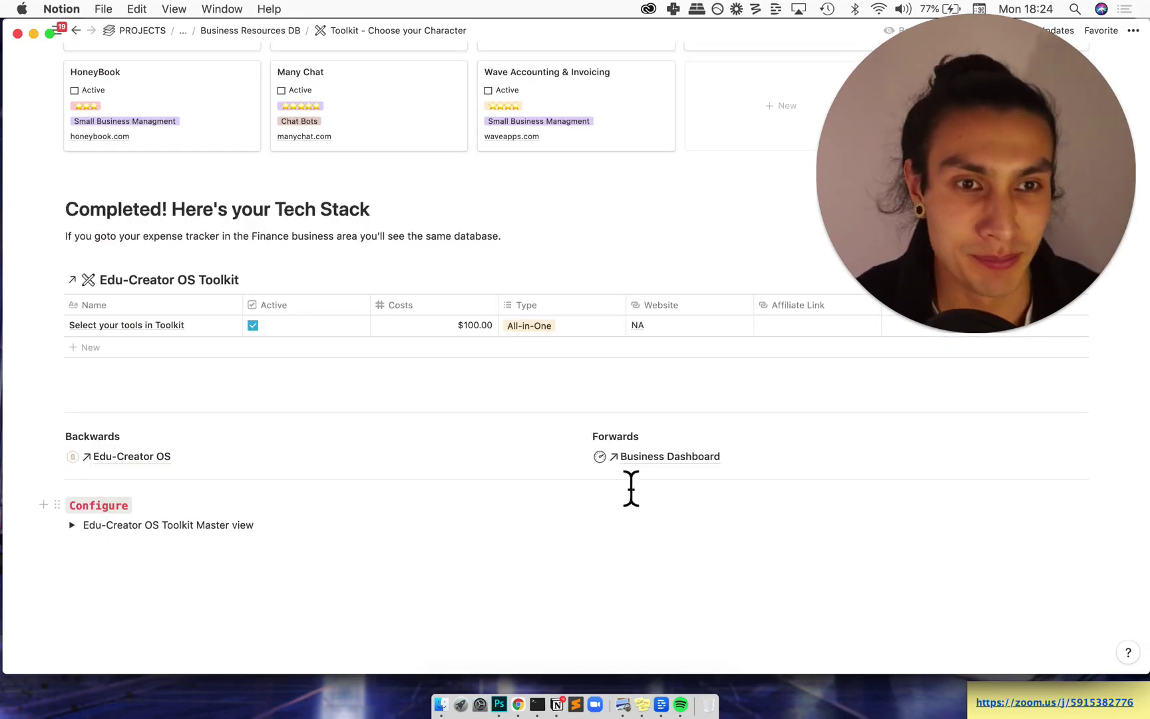
click(792, 478)
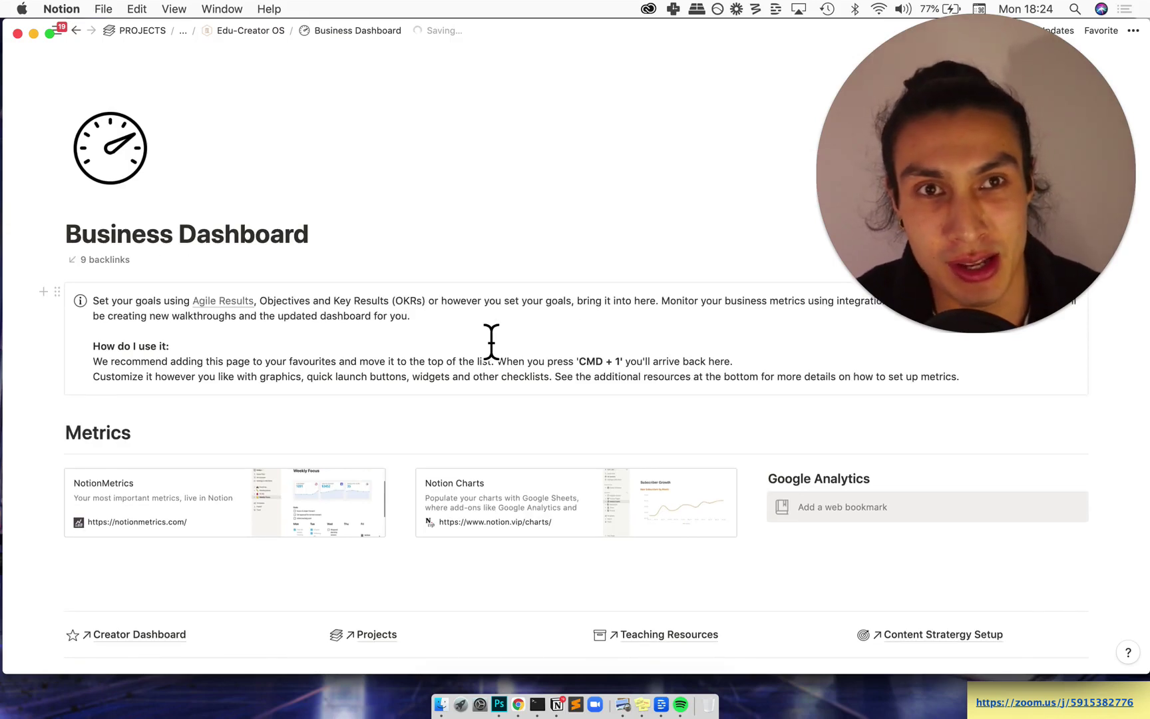
Scroll the Business Dashboard down to Business Areas and open the Products and Services card.
scroll(443, 453, down, 1)
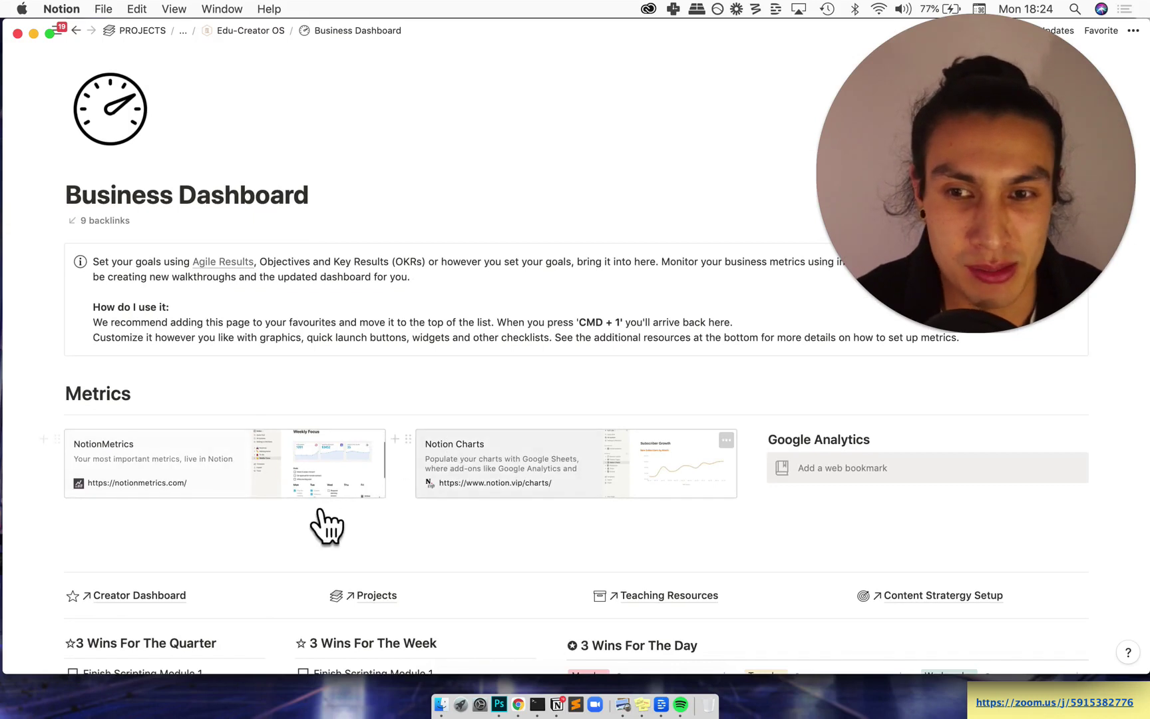
scroll(566, 460, down, 1)
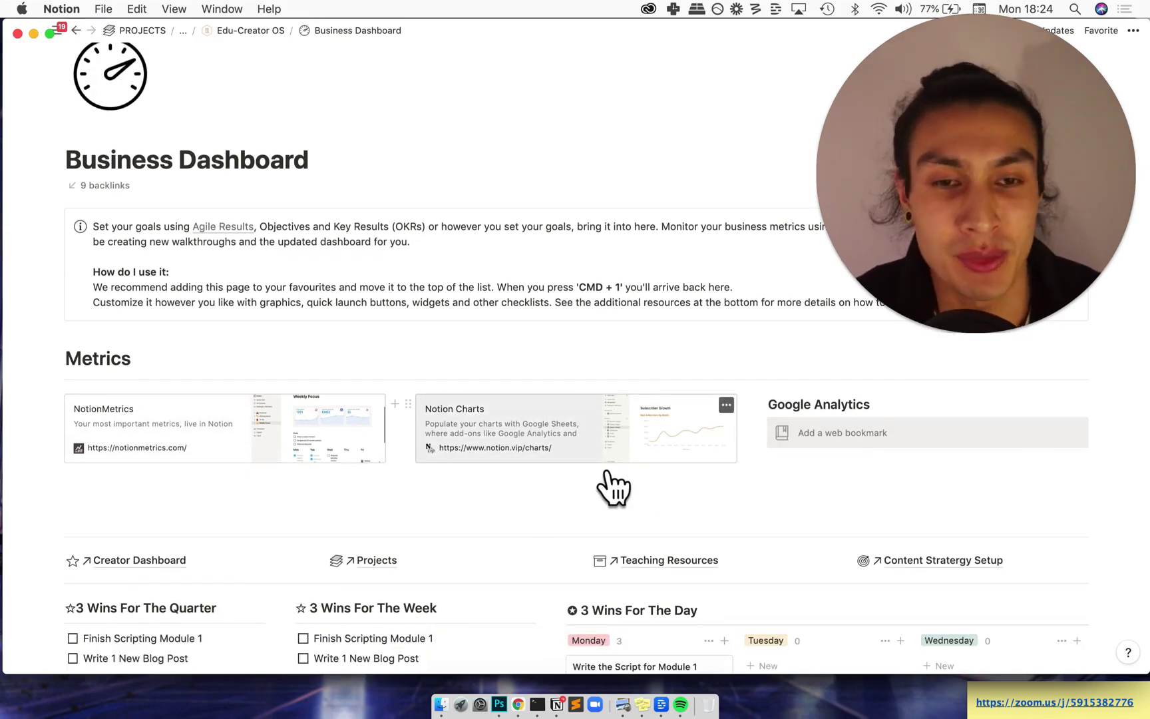
scroll(603, 478, down, 1)
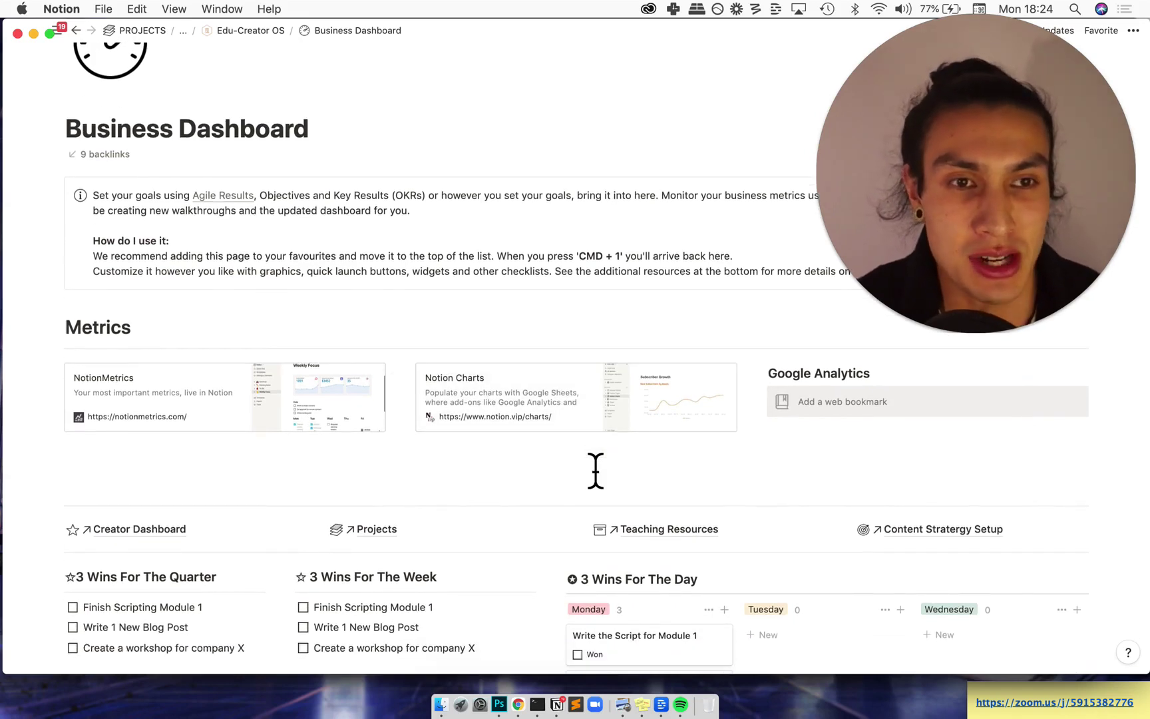
scroll(531, 448, down, 1)
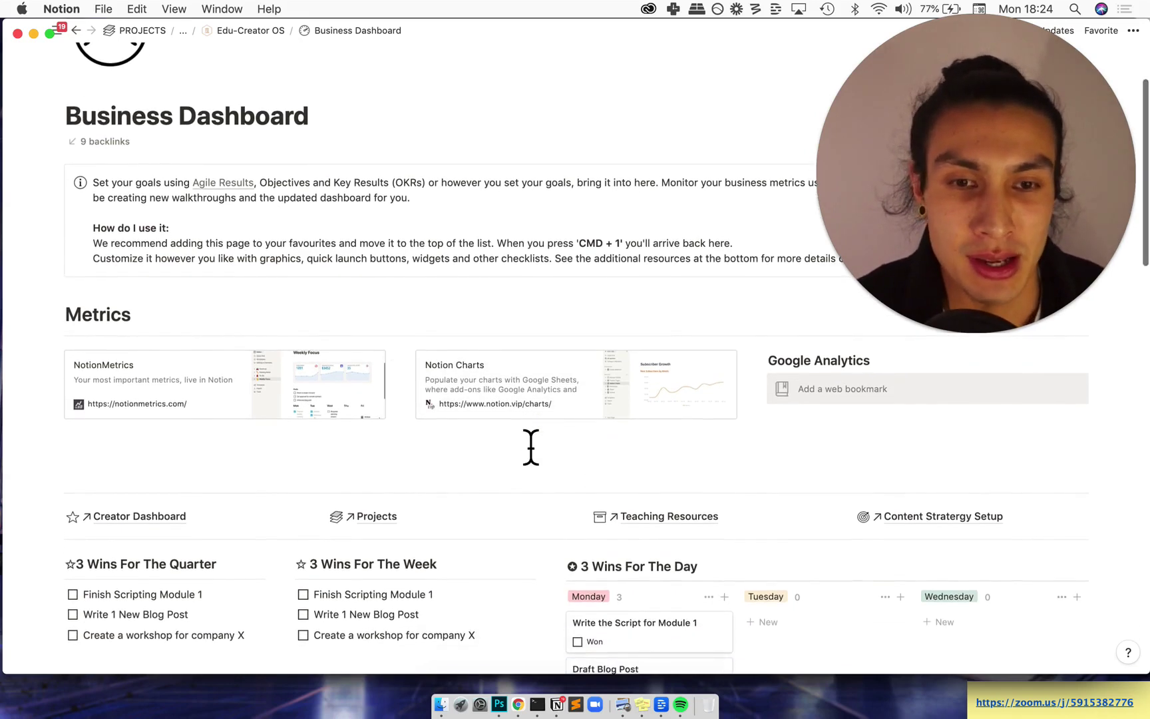
scroll(530, 414, up, 3)
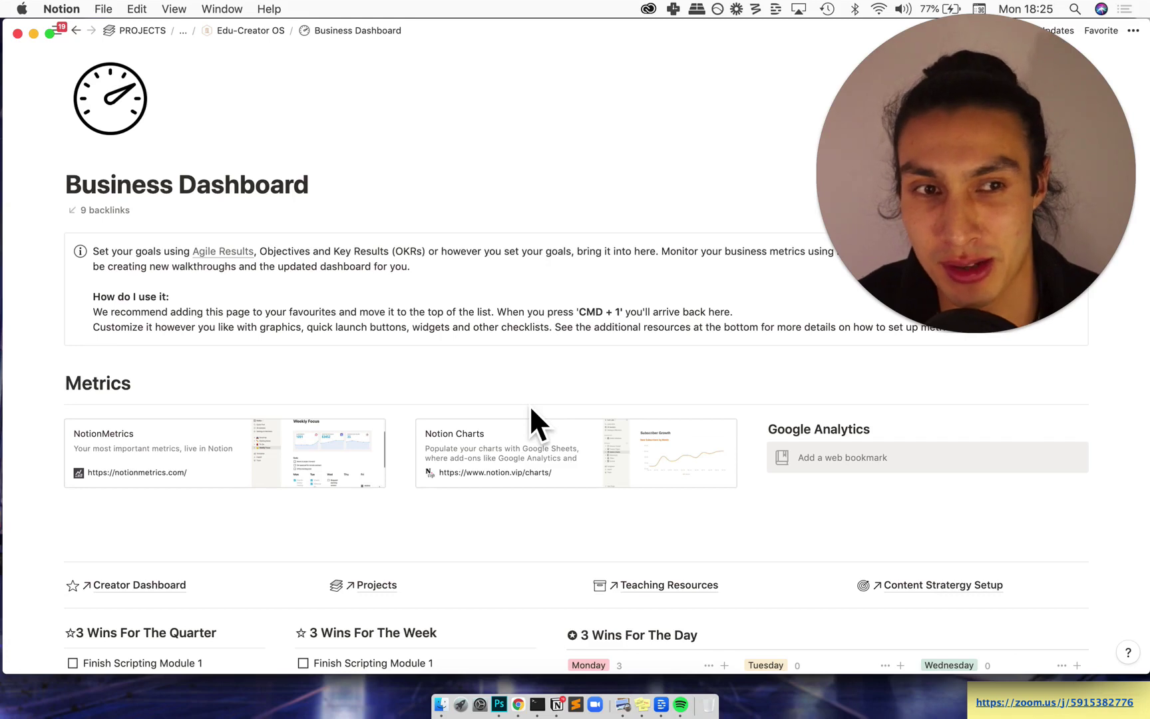
scroll(530, 412, down, 10)
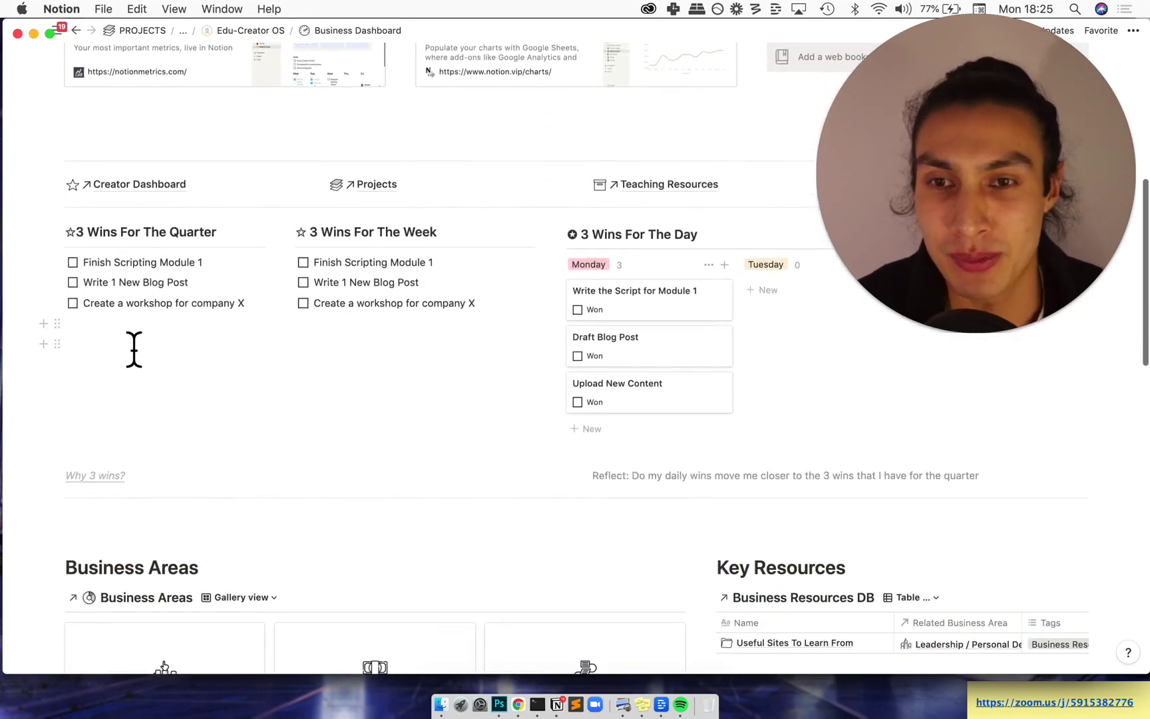
scroll(133, 347, down, 1)
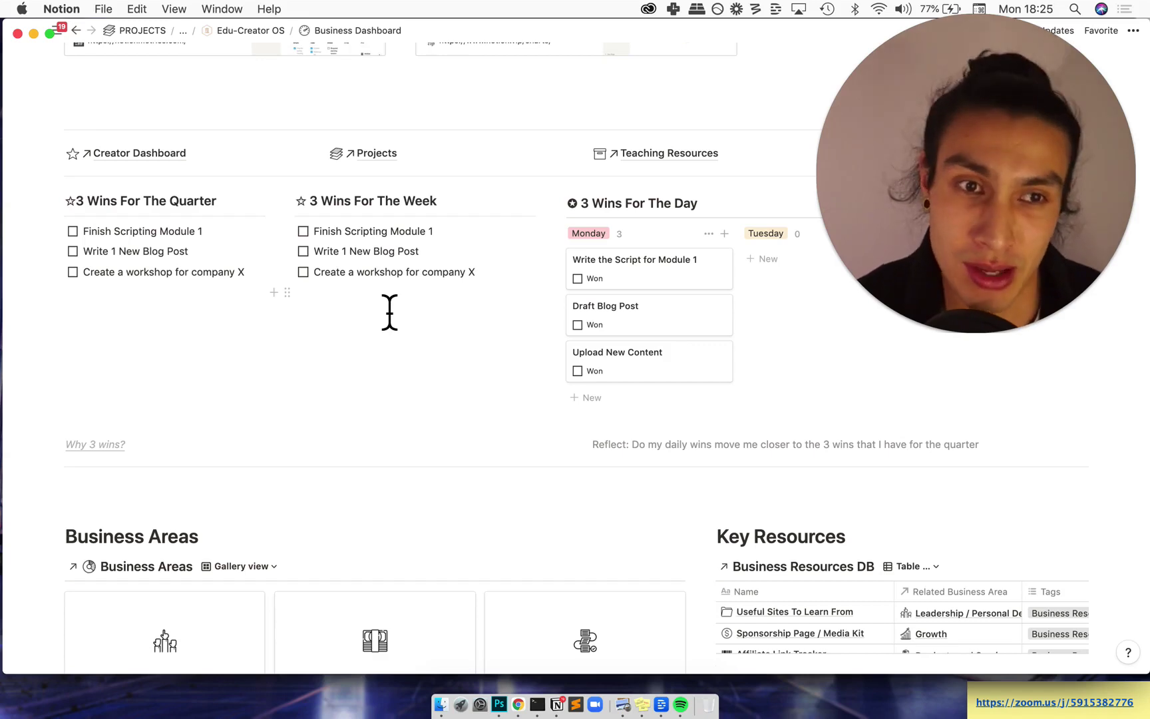
scroll(399, 321, down, 5)
scroll(407, 328, down, 2)
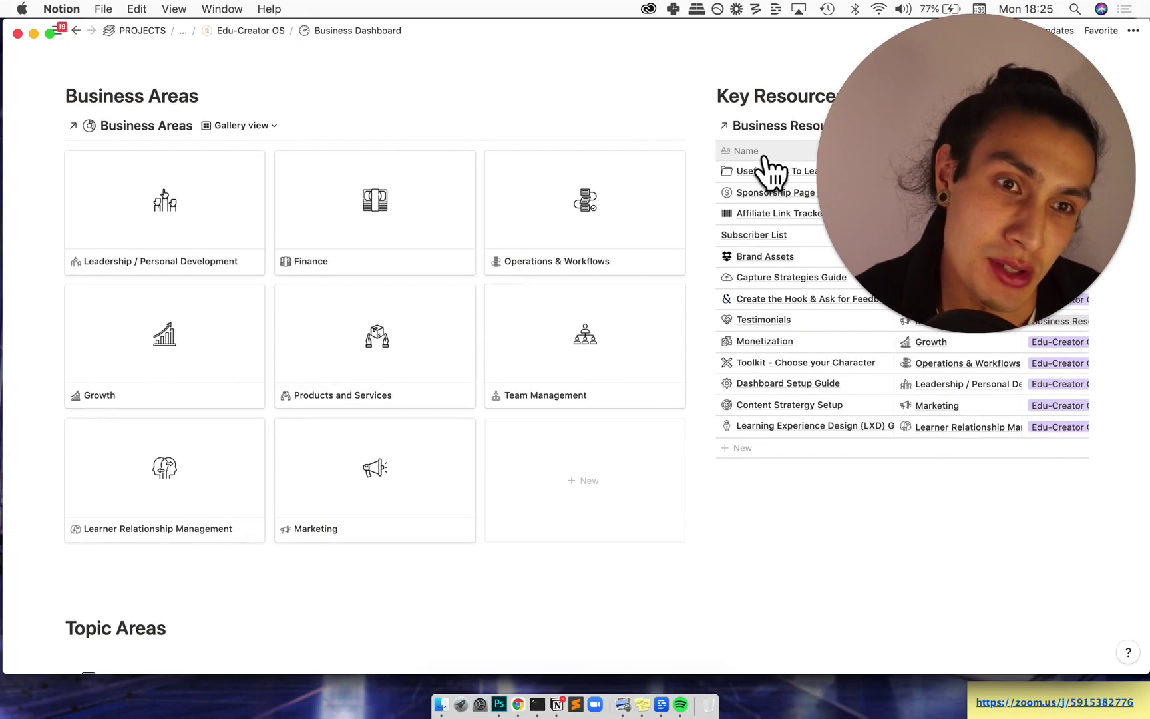
scroll(770, 171, up, 3)
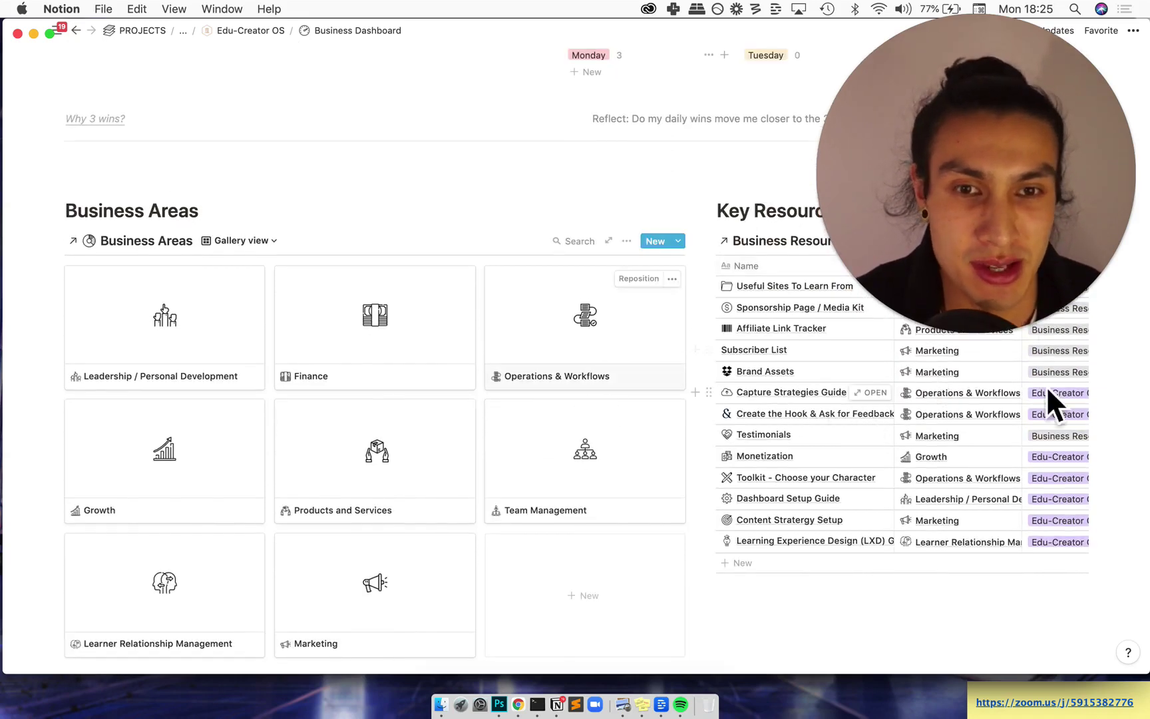
scroll(488, 462, down, 2)
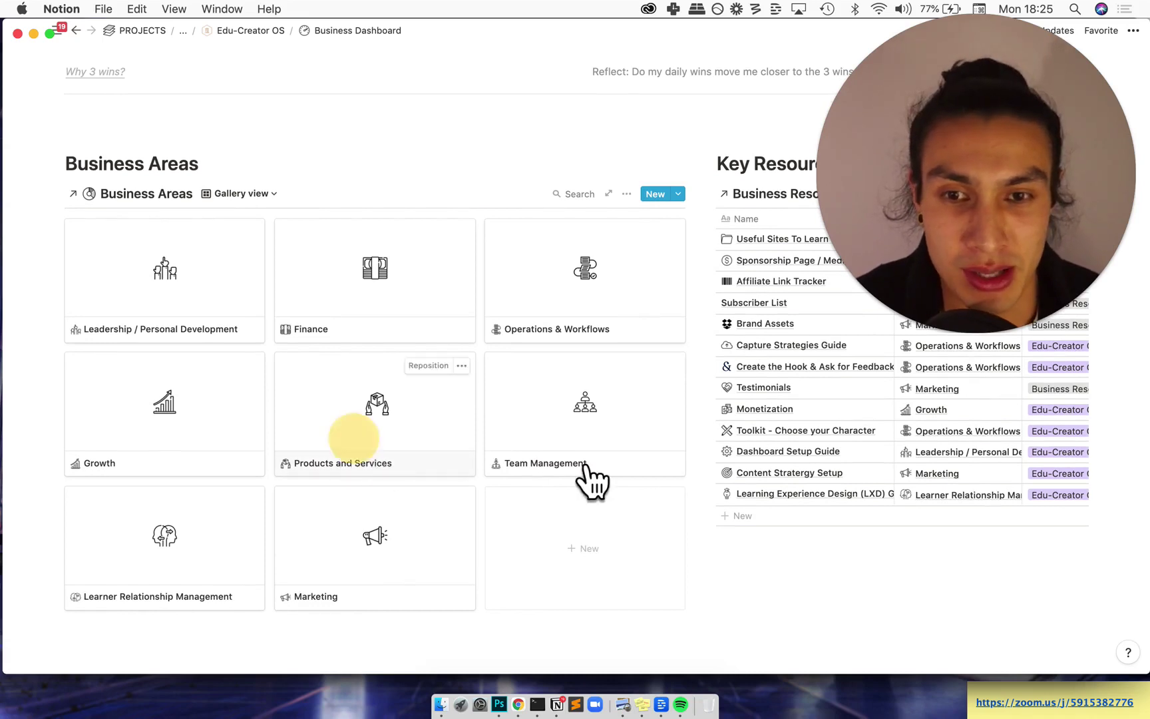
click(462, 477)
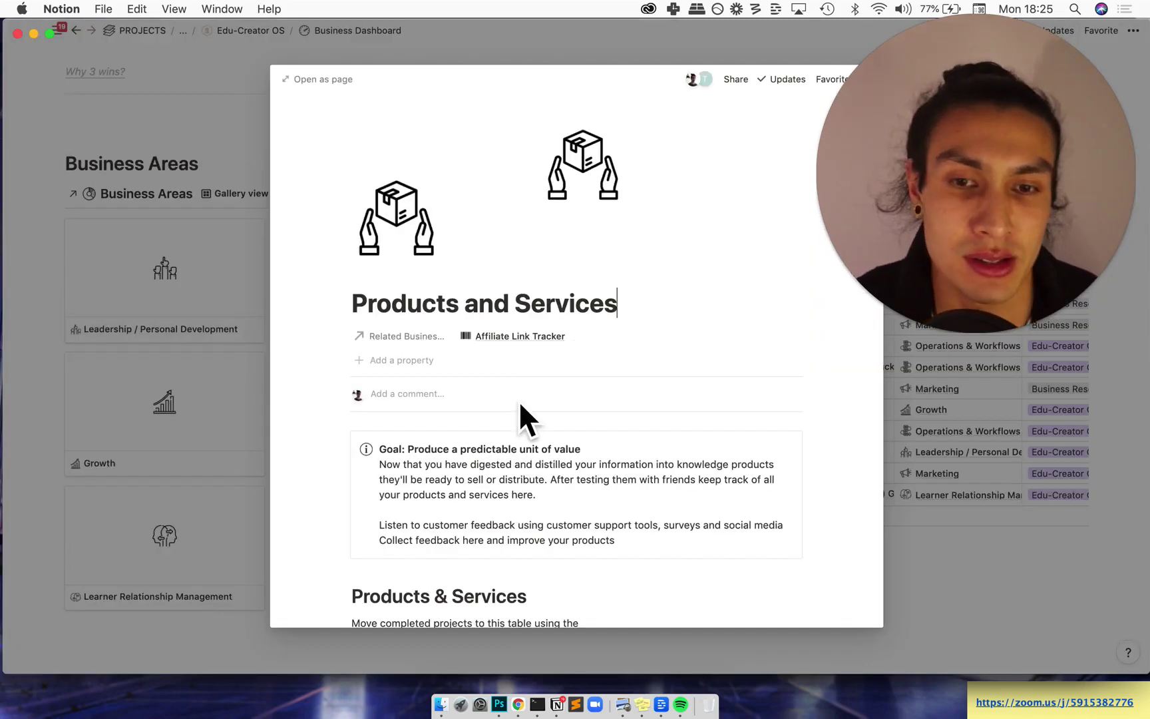
Switch Products & Services to the Online Courses view, scroll to feedback, then close the preview.
scroll(520, 404, down, 5)
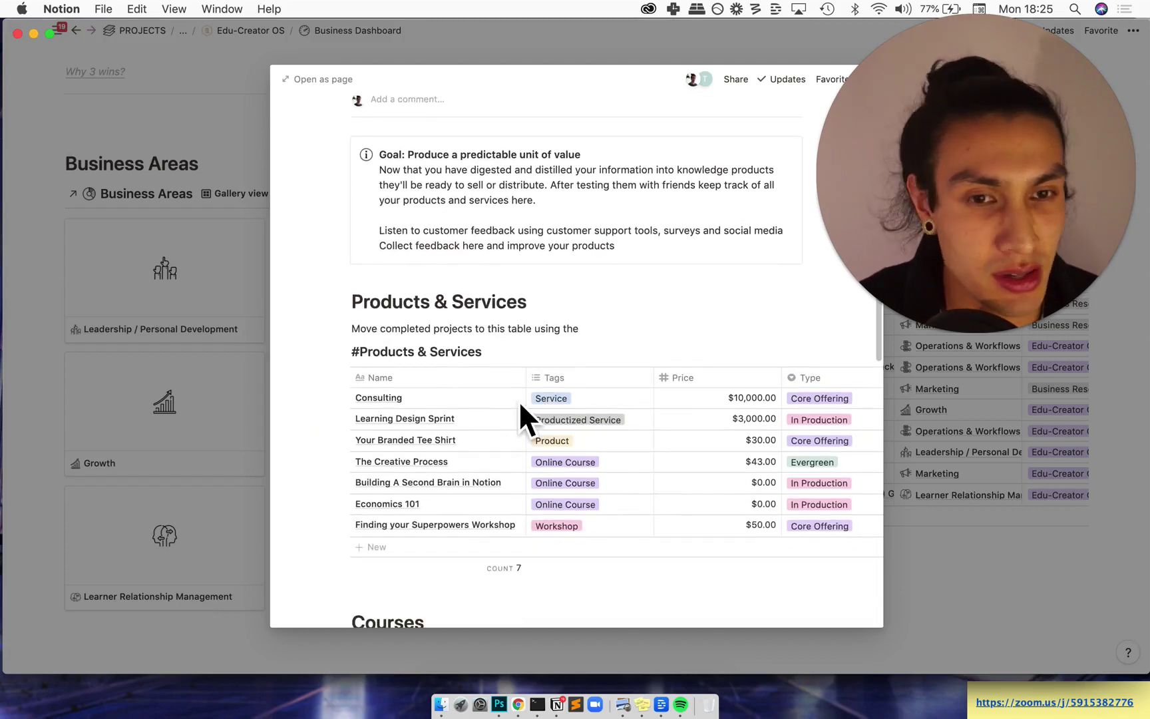
scroll(520, 405, down, 5)
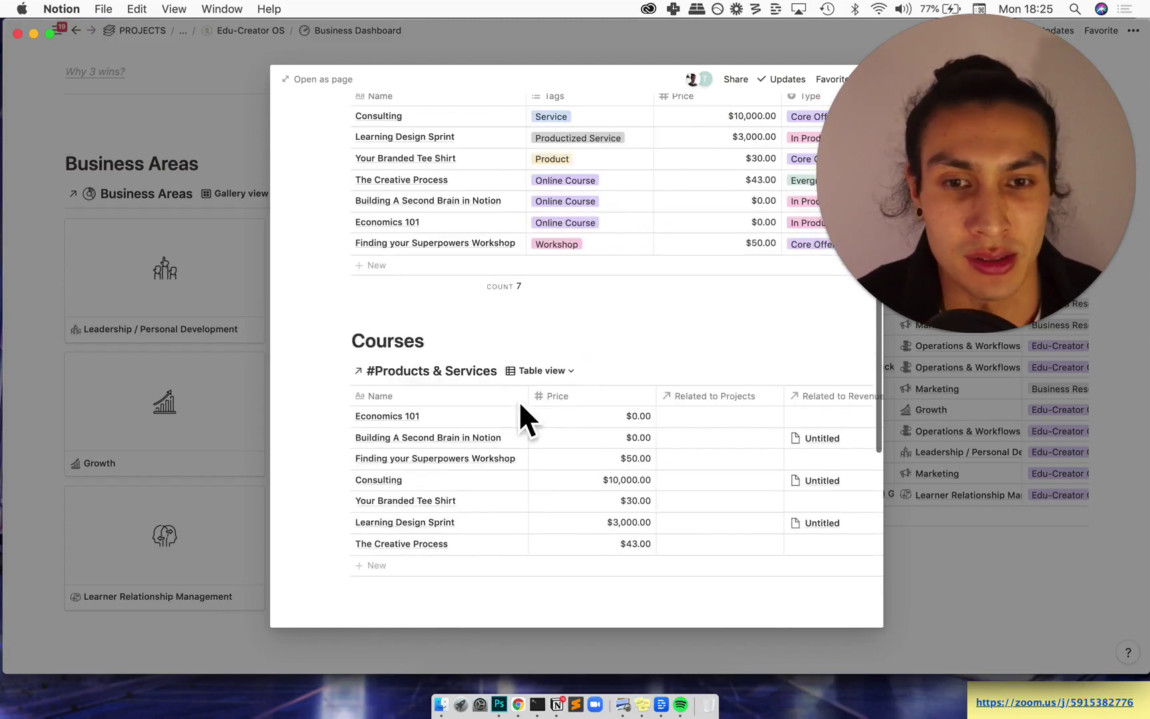
scroll(519, 400, down, 3)
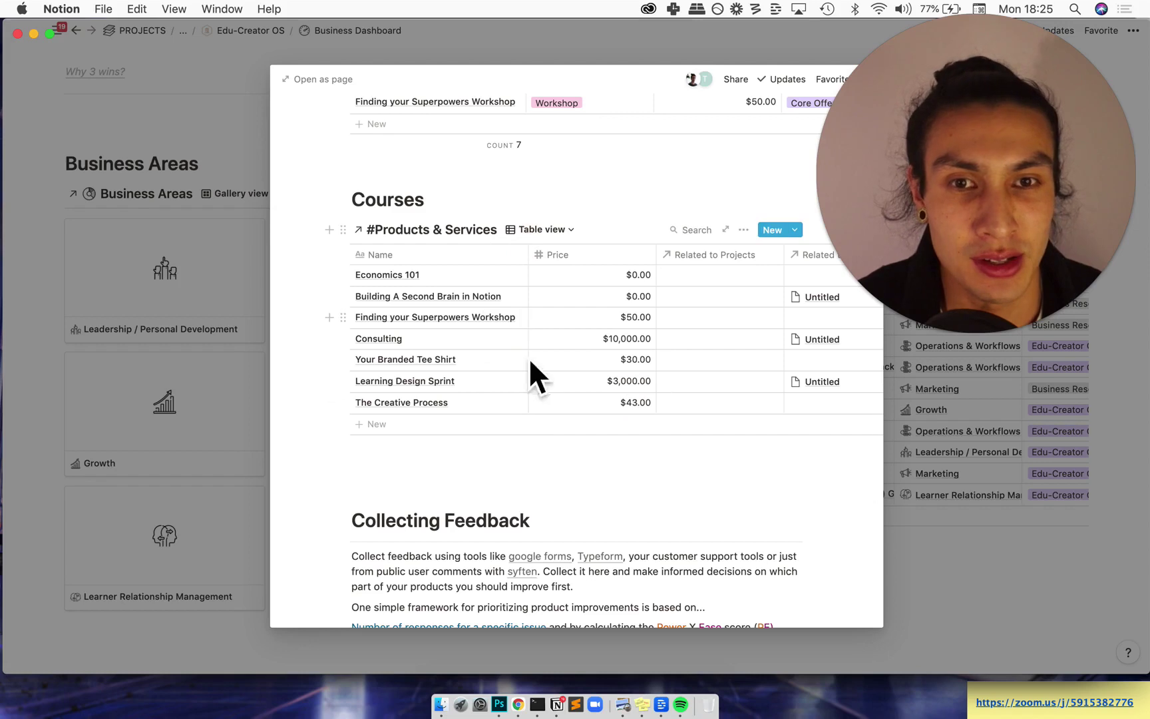
click(550, 232)
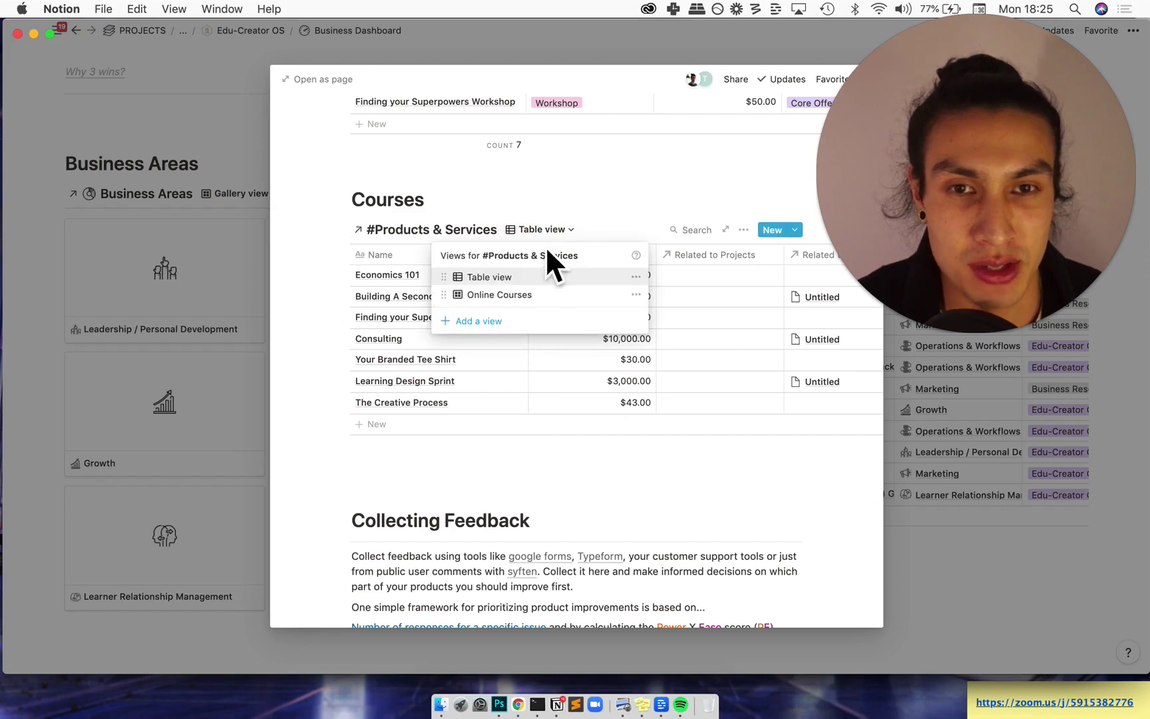
click(525, 294)
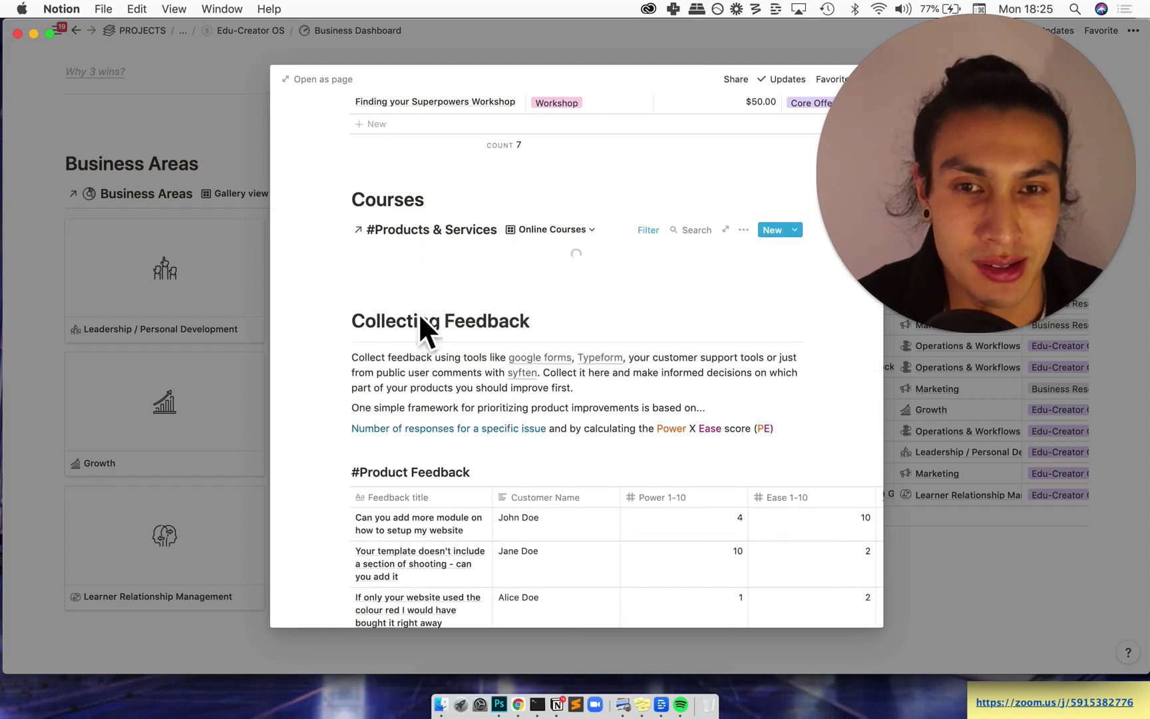
scroll(488, 399, down, 5)
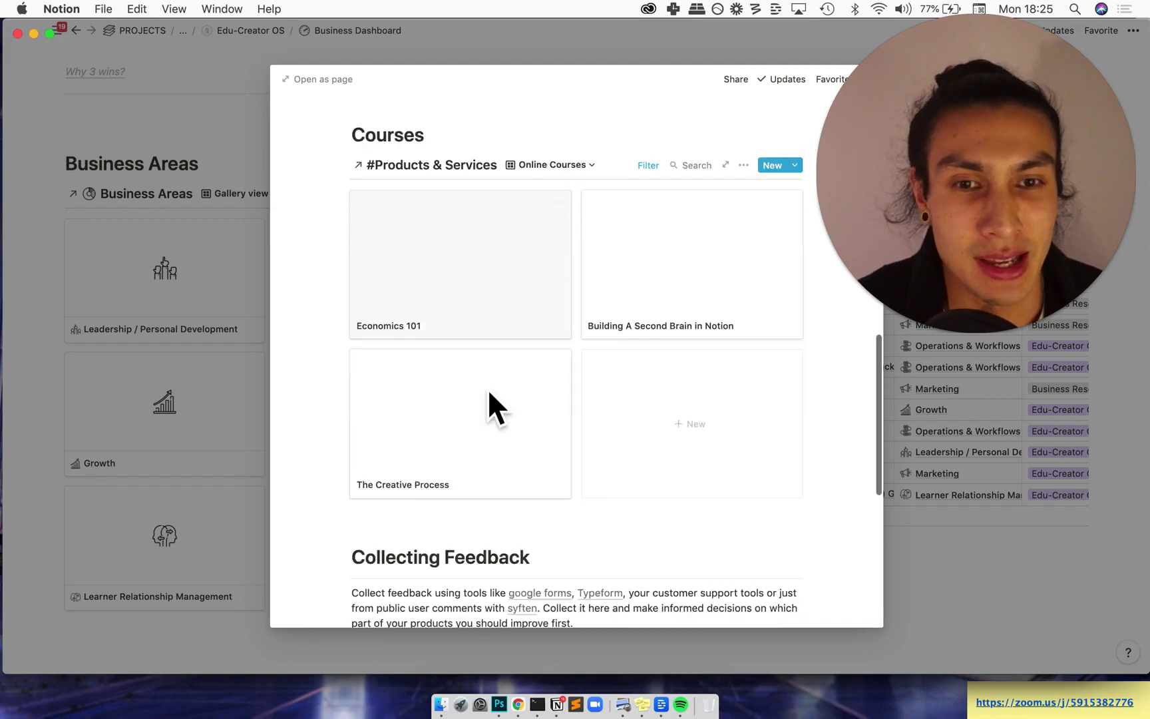
scroll(488, 398, down, 2)
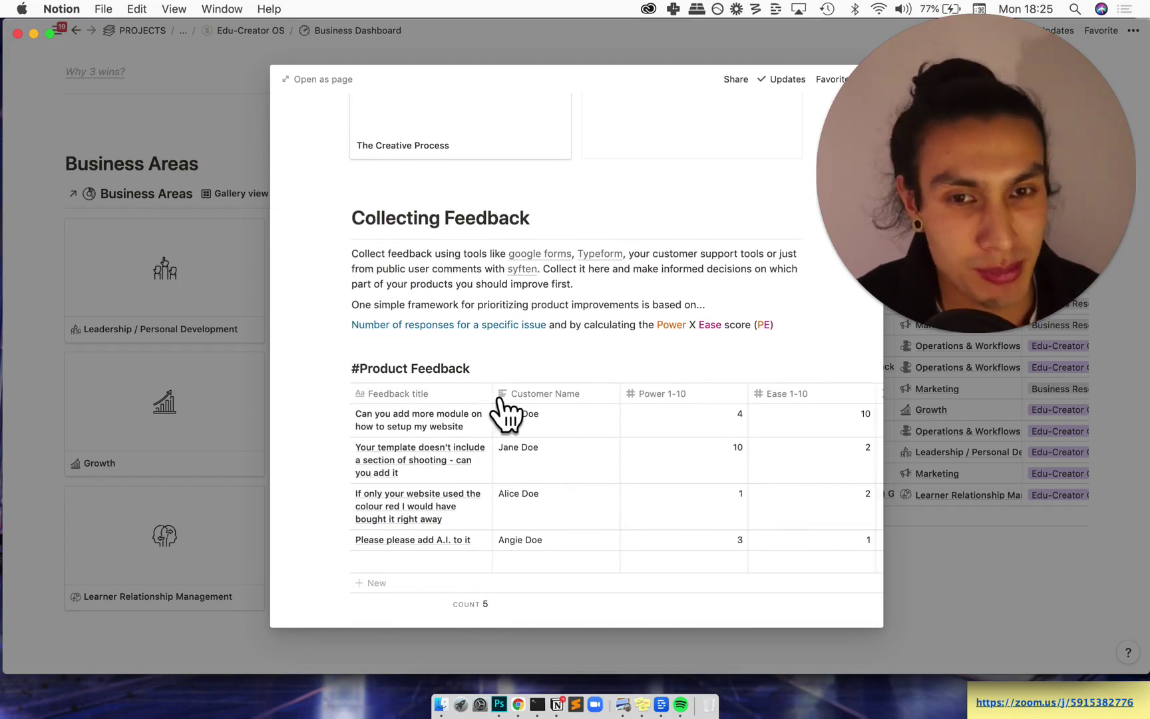
scroll(542, 413, down, 1)
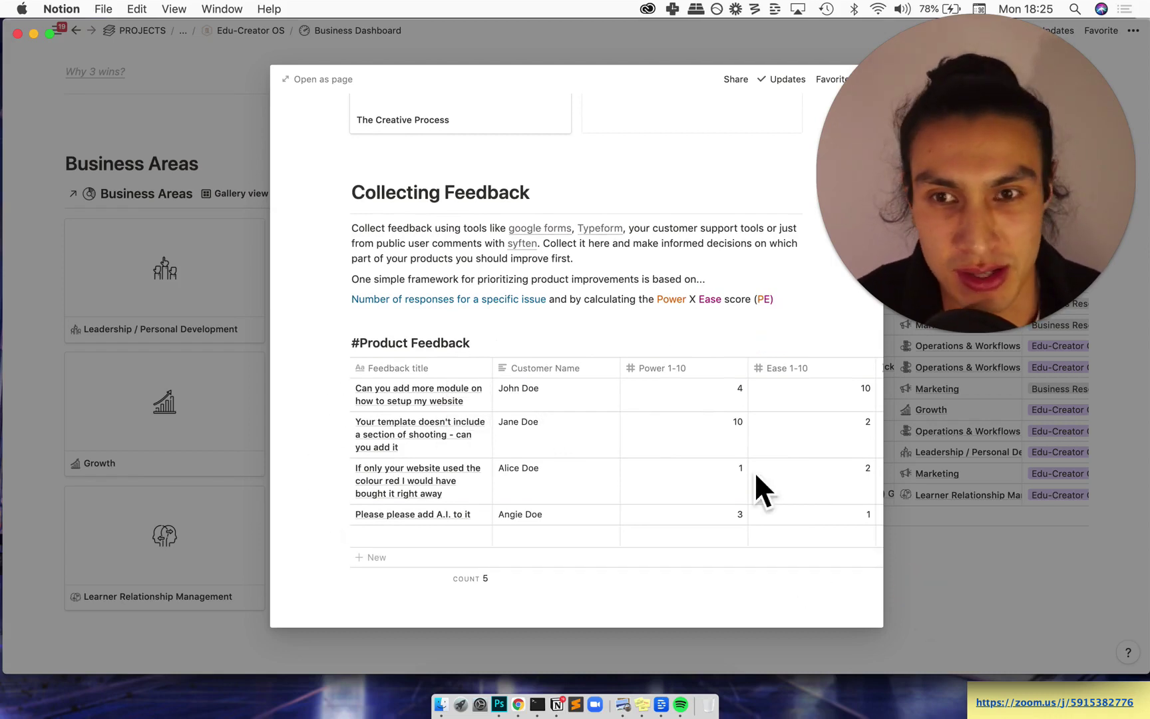
key(Escape)
Scroll the Business Dashboard past its Topic Areas gallery and open the Business Resources page.
scroll(582, 526, down, 3)
scroll(584, 526, down, 8)
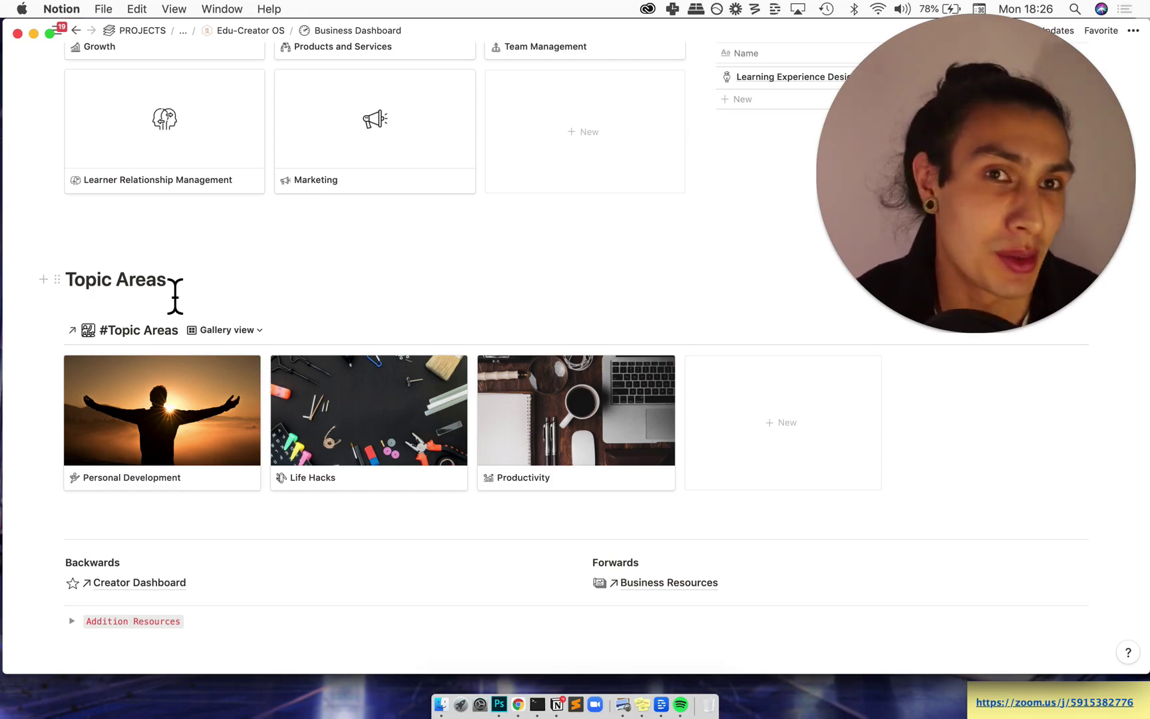
scroll(174, 295, down, 2)
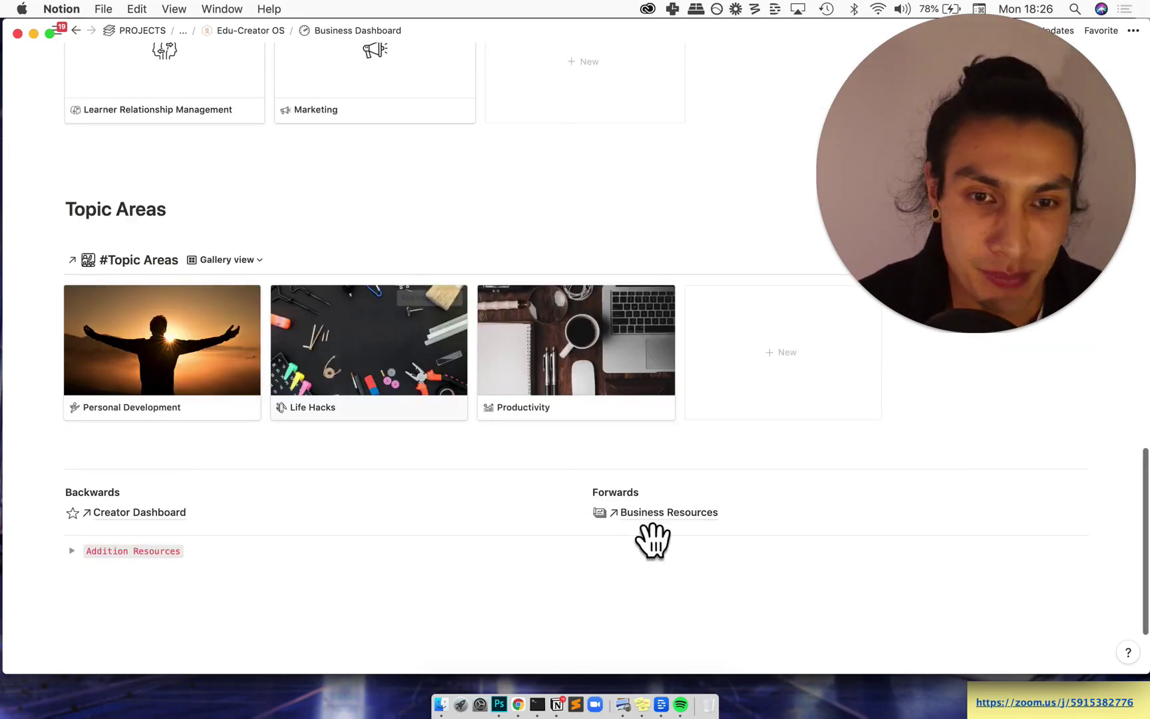
click(614, 514)
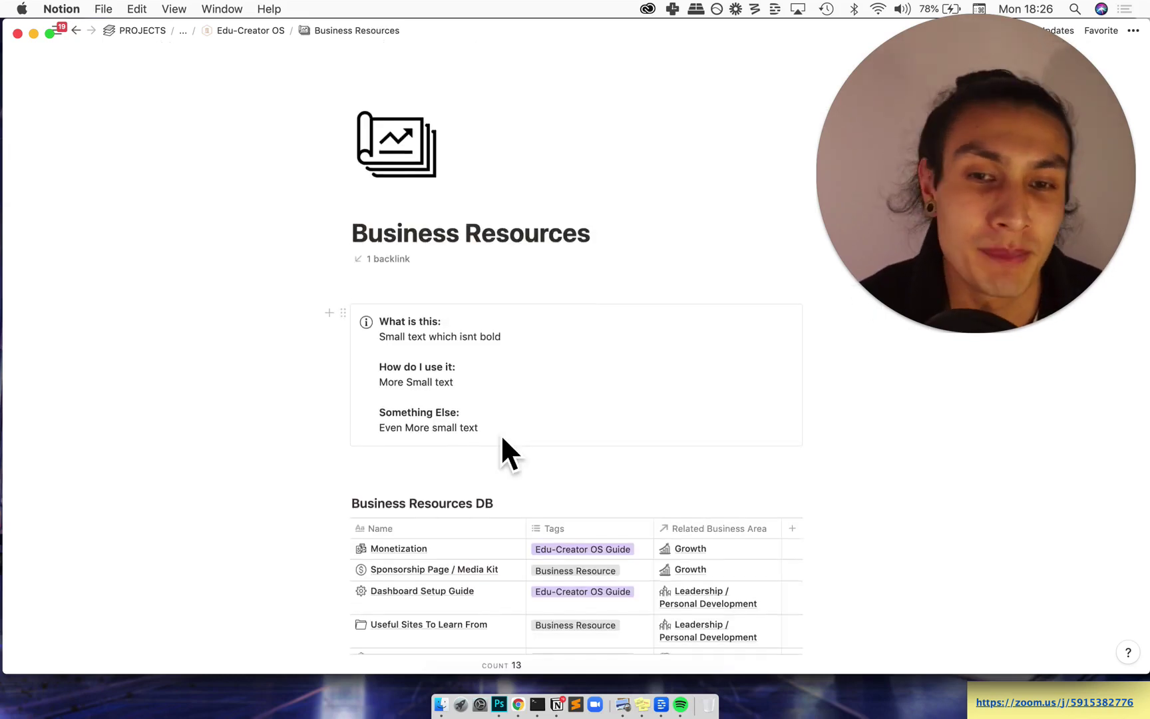
Open the Learning Experience Design (LXD) Guide entry from Business Resources as a full page.
scroll(502, 445, down, 5)
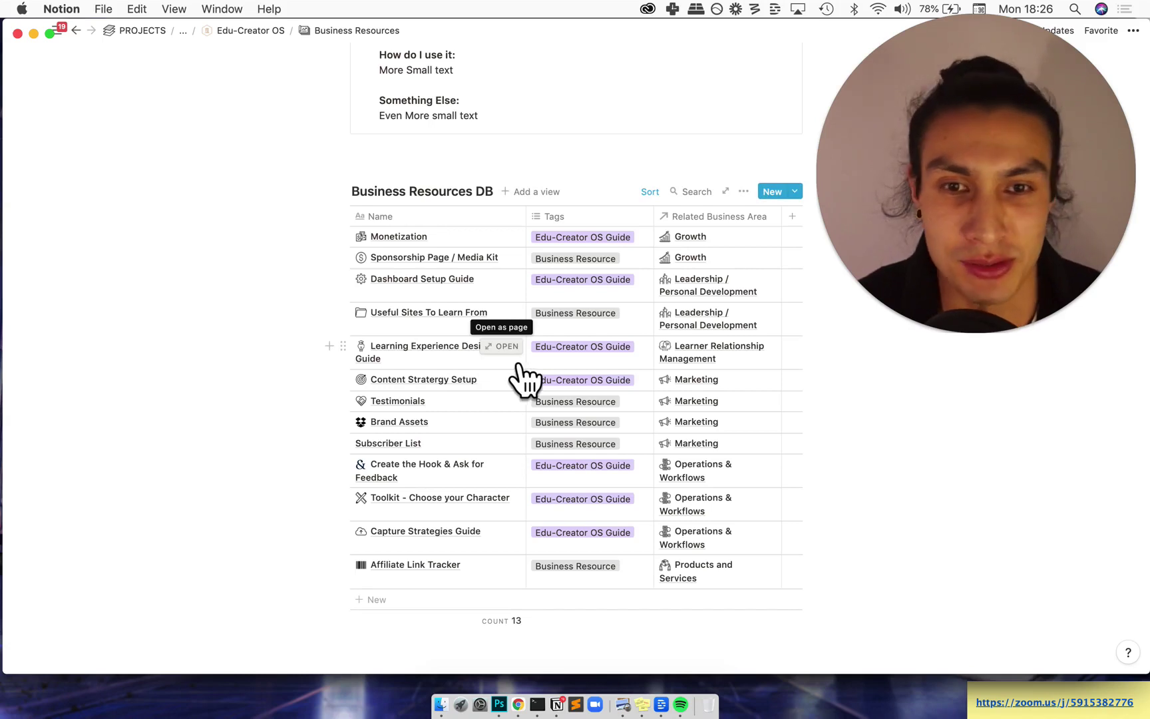
click(407, 376)
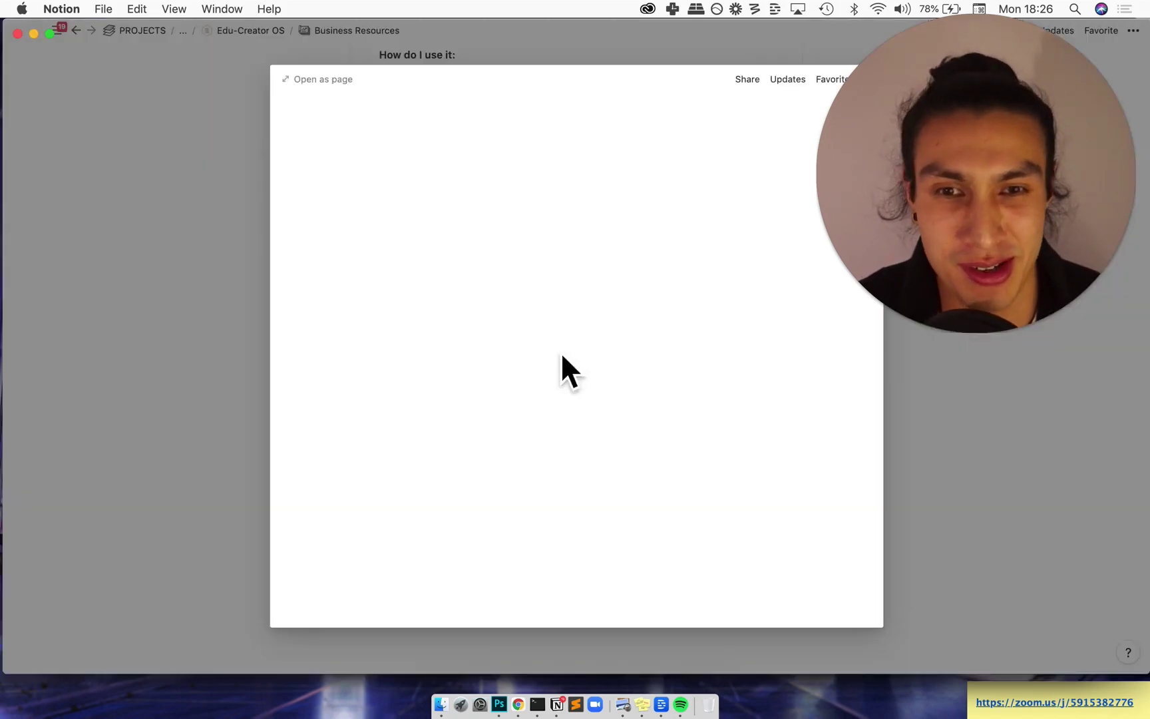
click(339, 85)
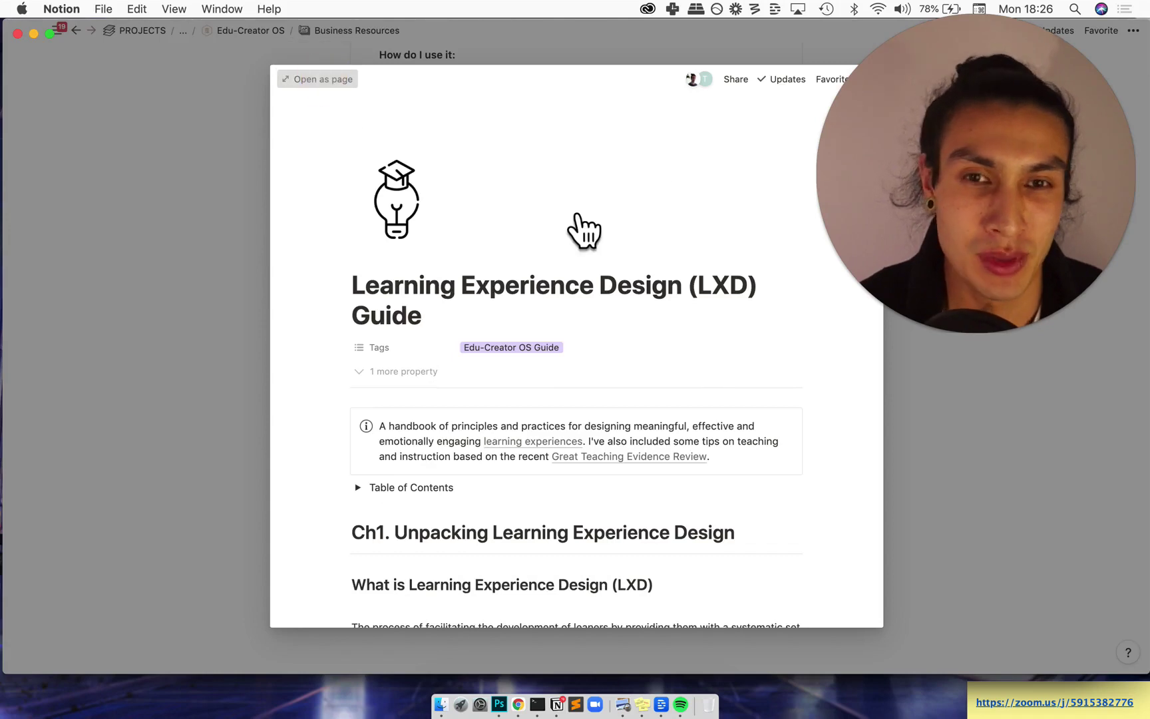
scroll(360, 463, down, 1)
scroll(359, 462, down, 5)
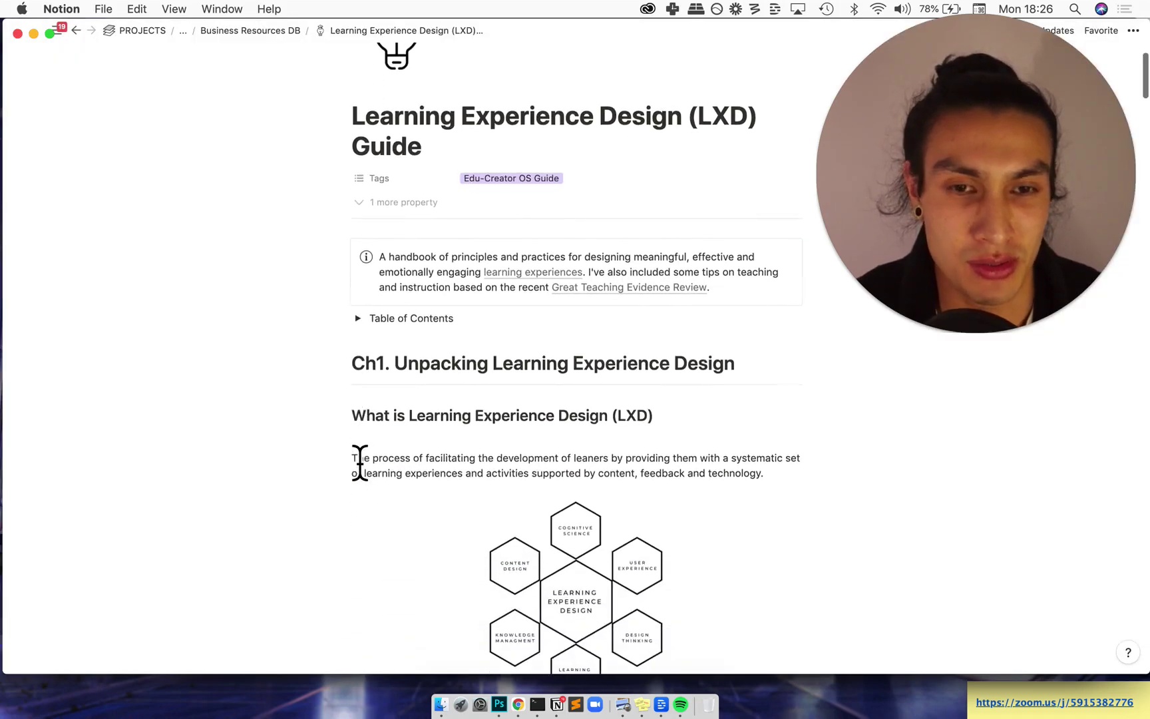
scroll(378, 479, down, 6)
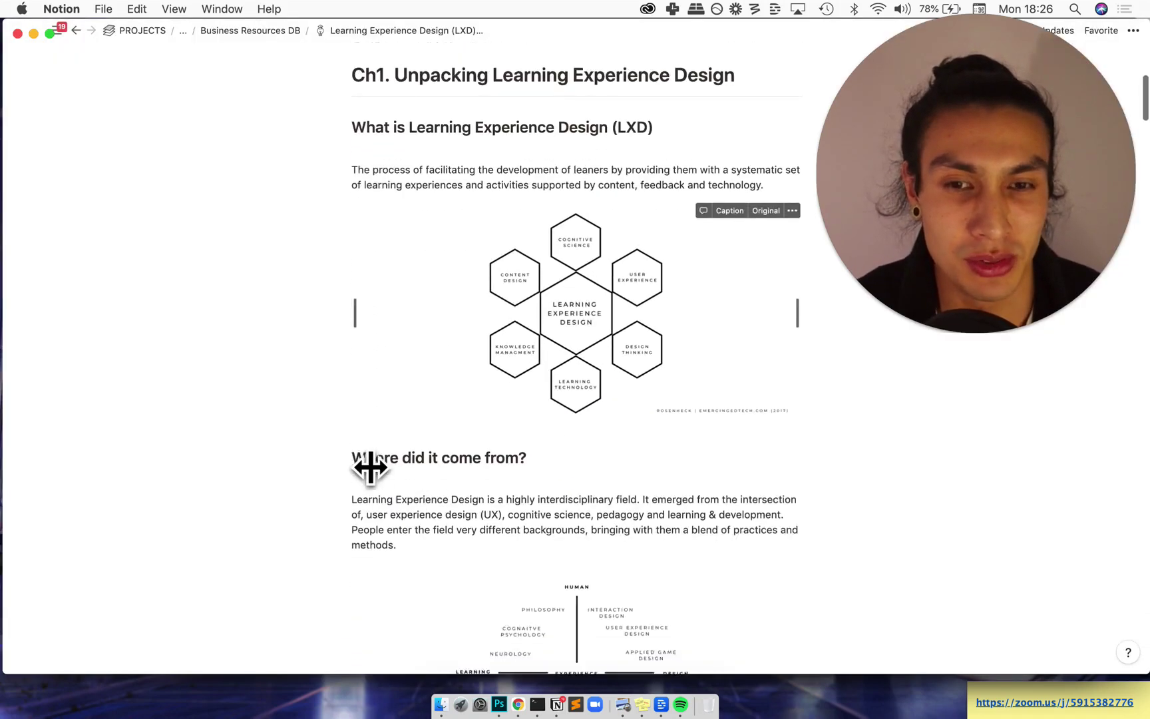
scroll(248, 457, down, 2)
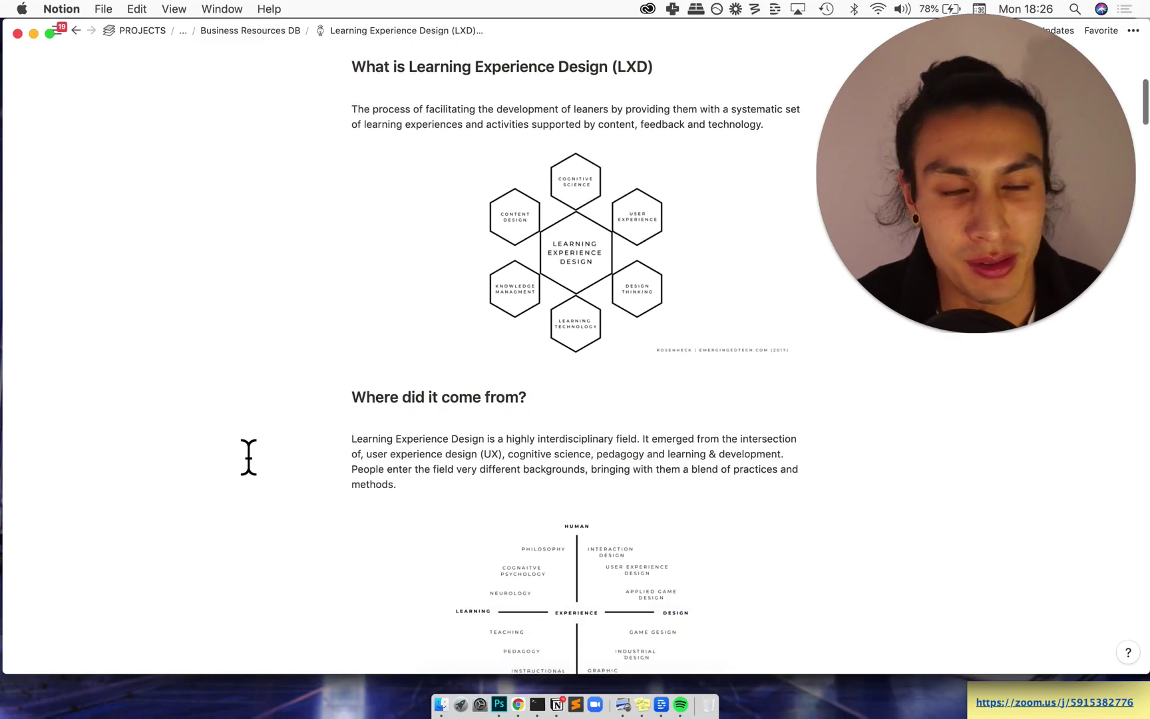
scroll(248, 457, down, 10)
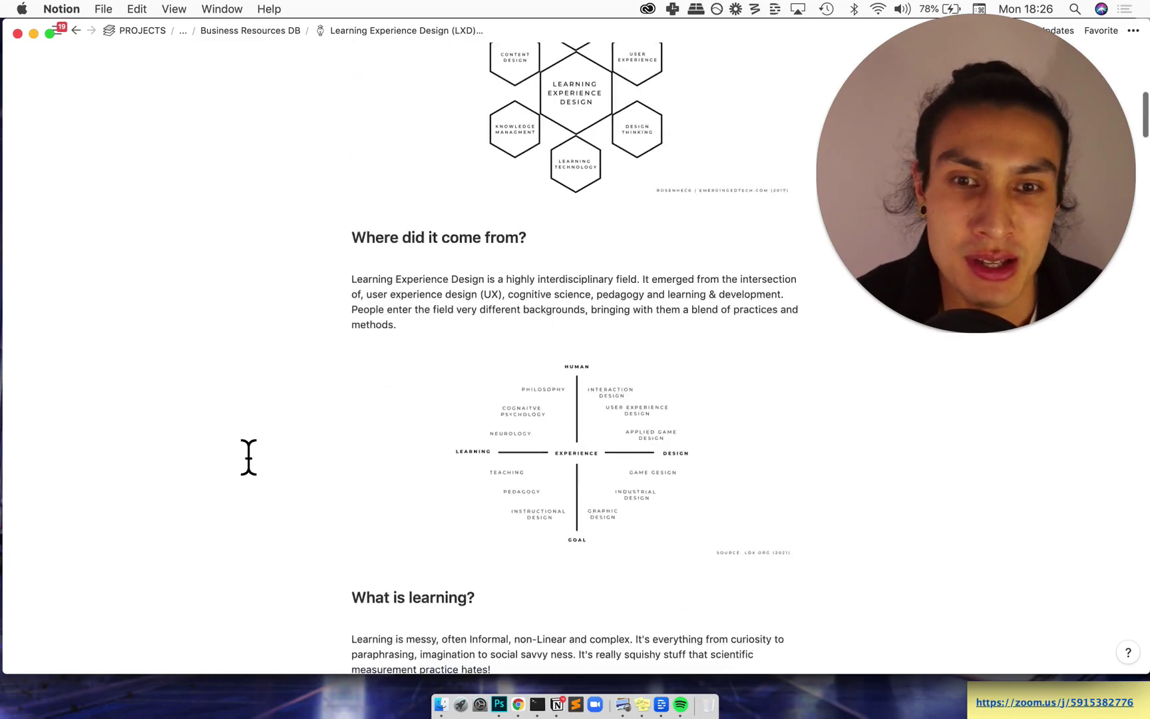
scroll(248, 458, down, 20)
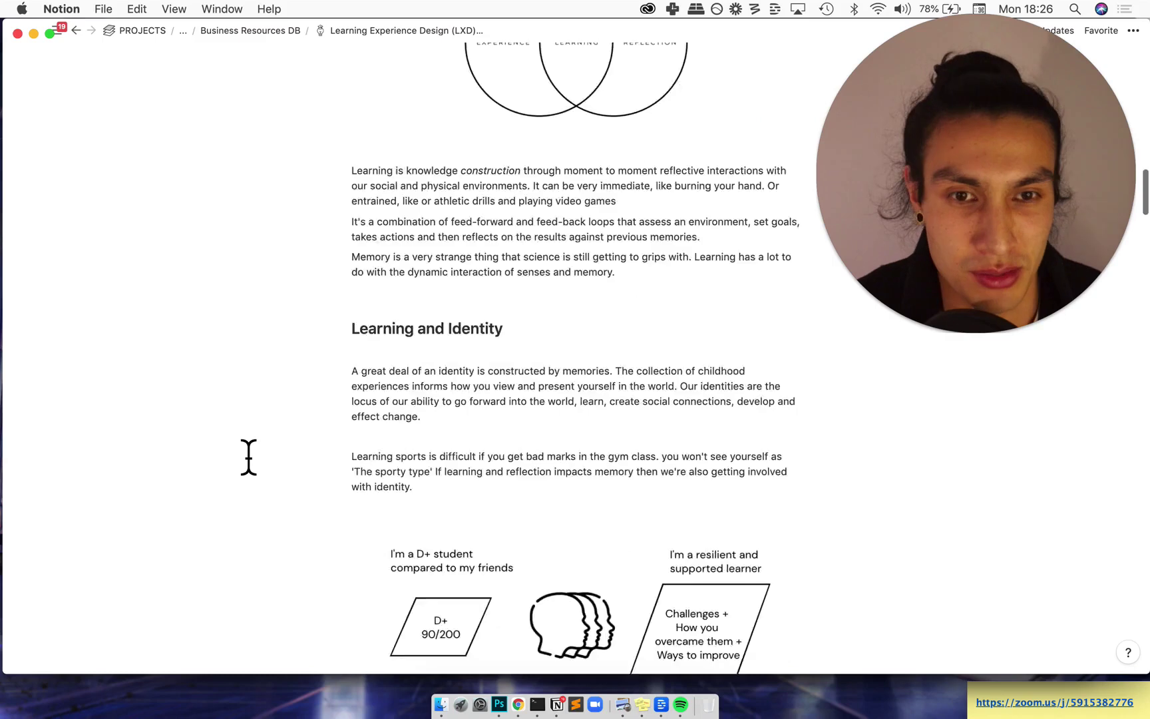
scroll(249, 457, down, 12)
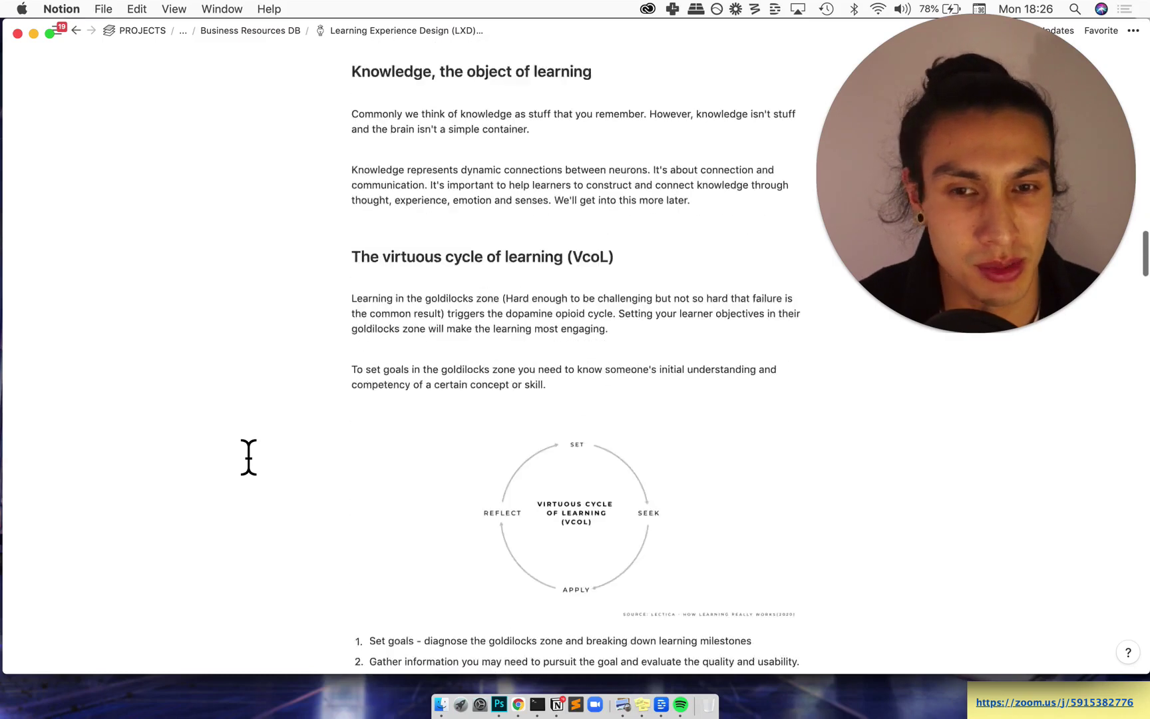
scroll(248, 458, up, 20)
scroll(248, 458, up, 18)
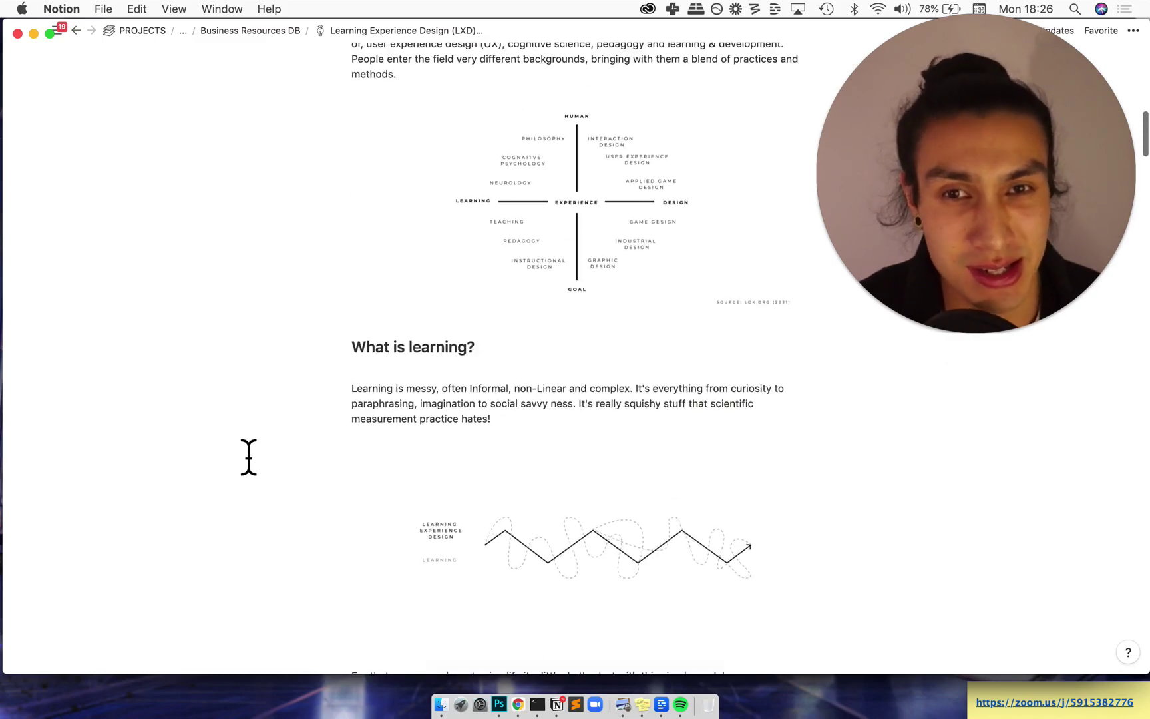
scroll(248, 457, down, 15)
scroll(248, 458, down, 20)
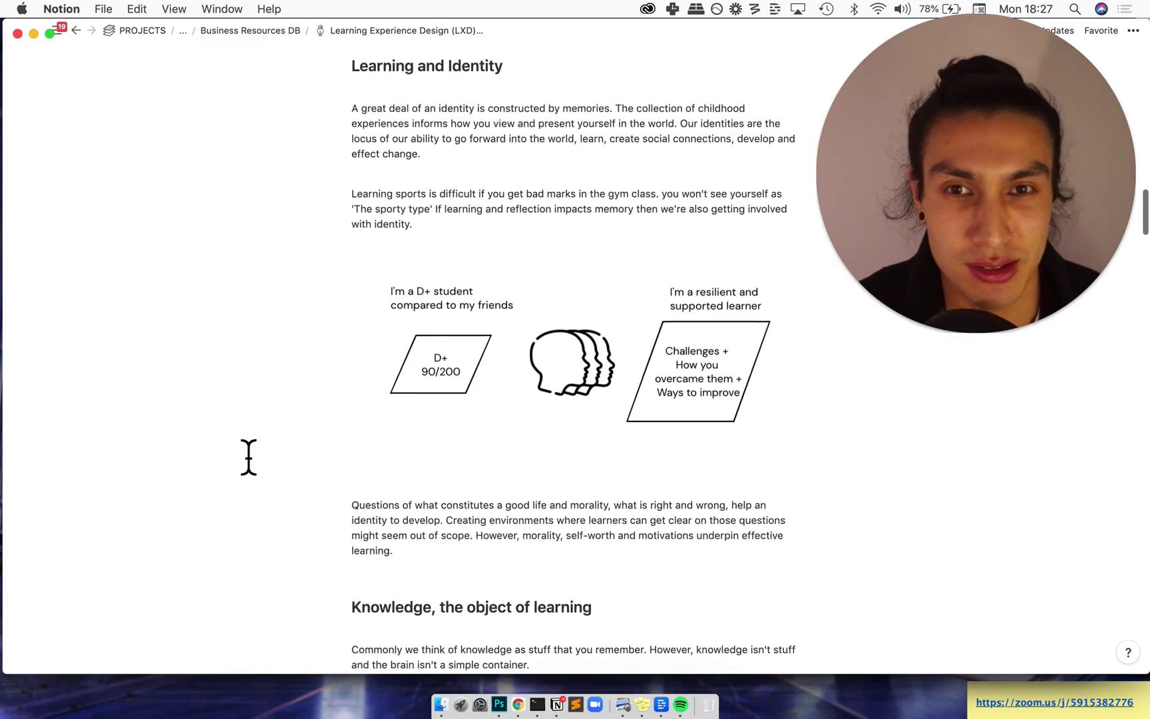
scroll(248, 457, down, 9)
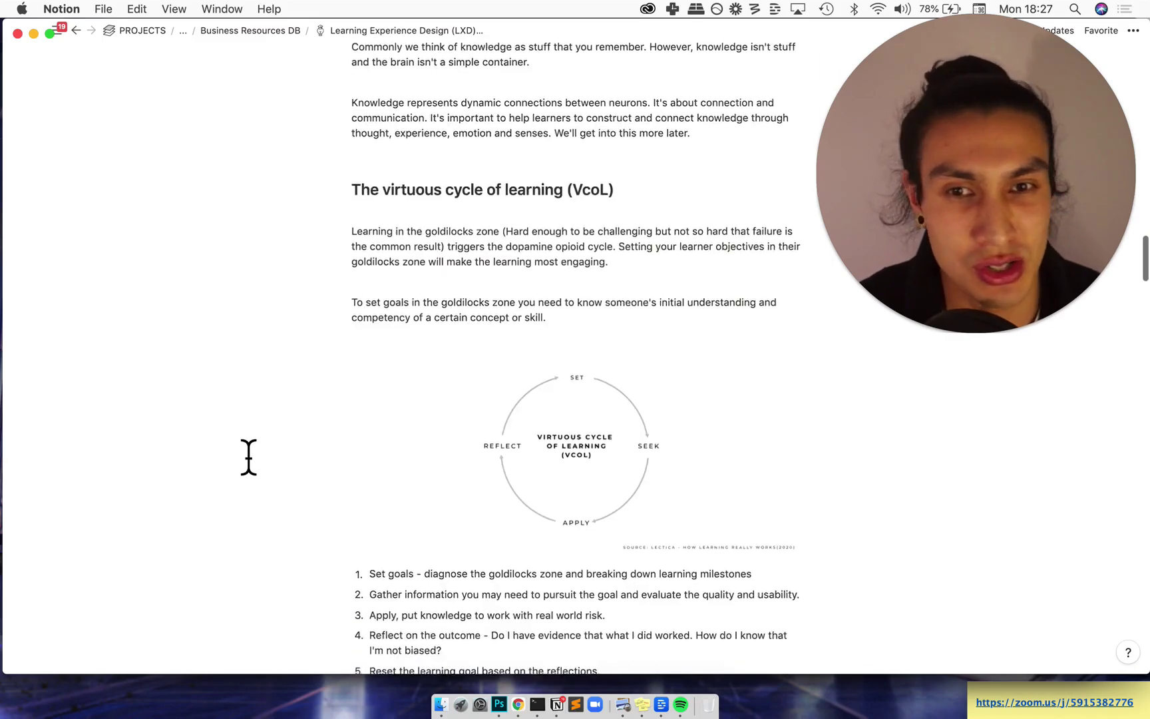
scroll(248, 458, up, 4)
scroll(248, 457, down, 20)
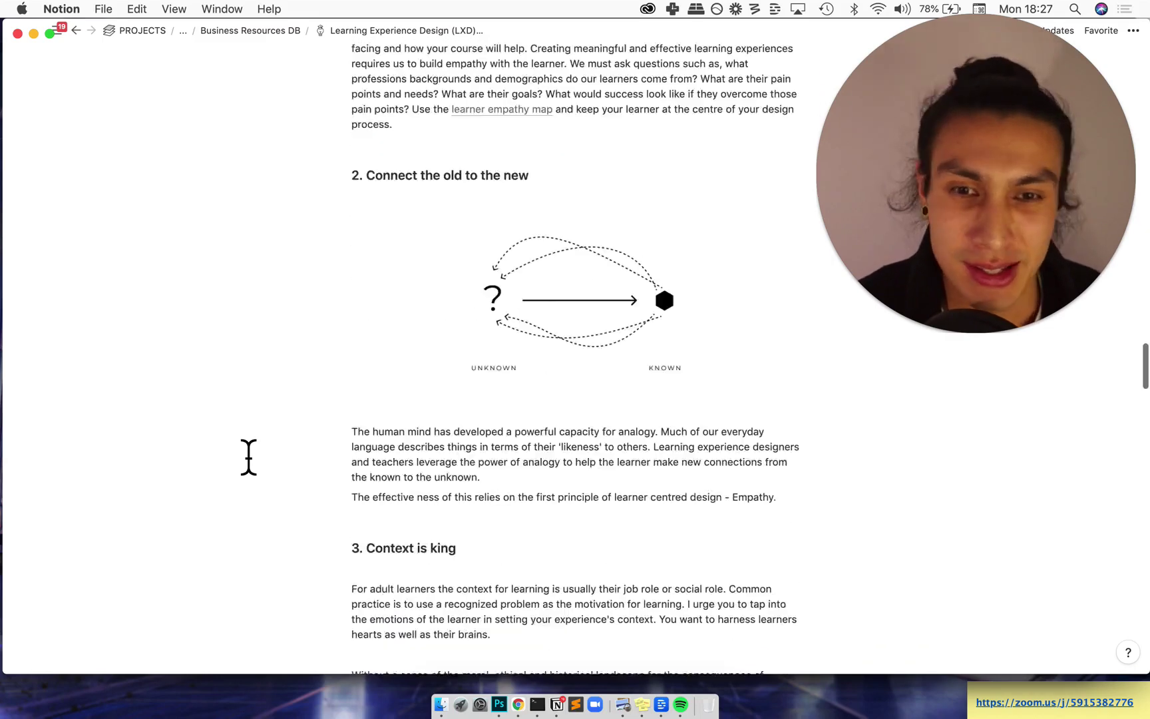
scroll(248, 457, down, 20)
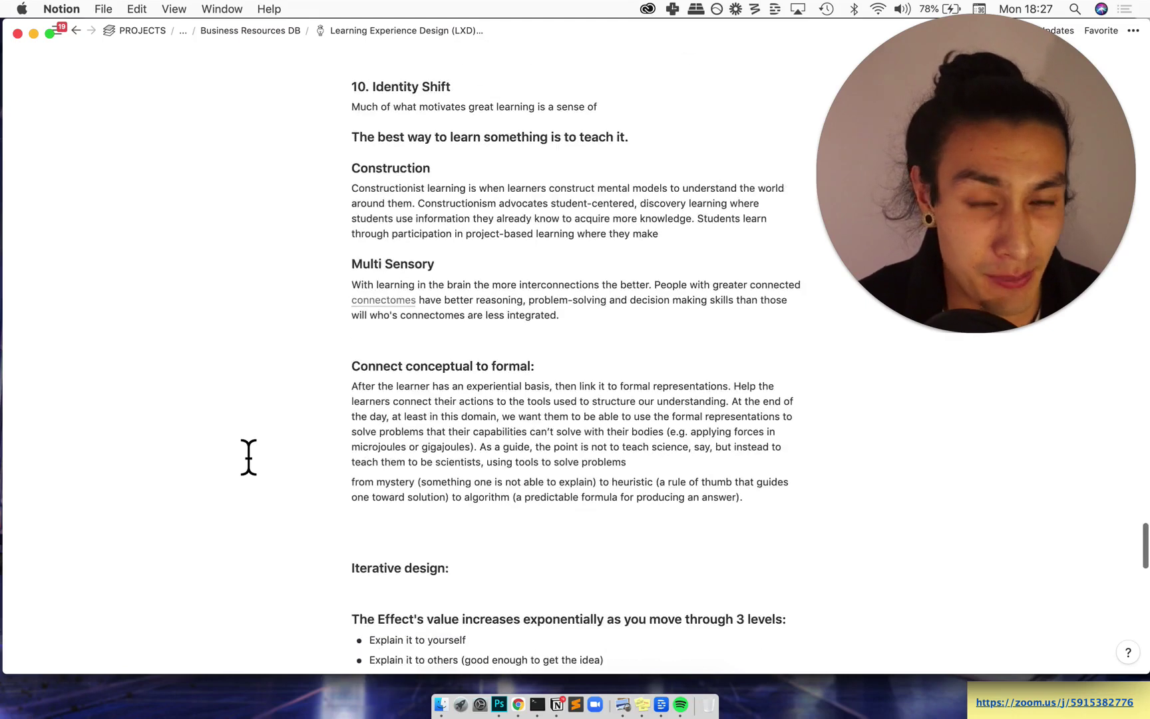
scroll(249, 458, down, 8)
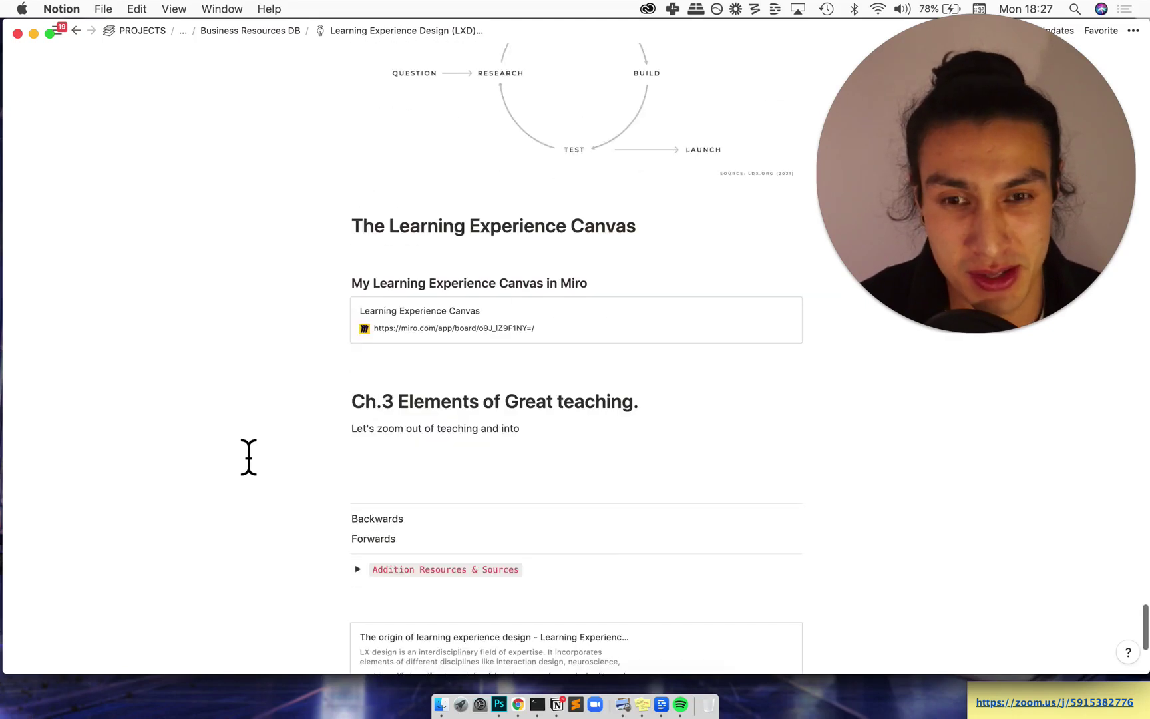
scroll(248, 457, up, 4)
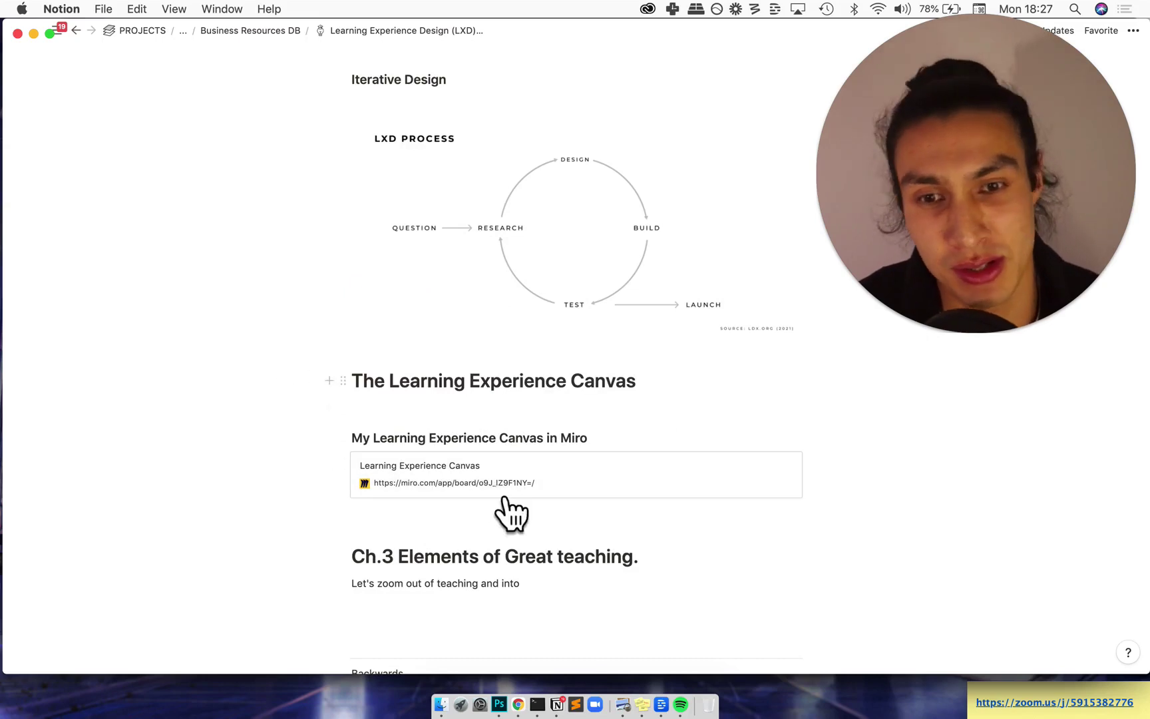
click(433, 431)
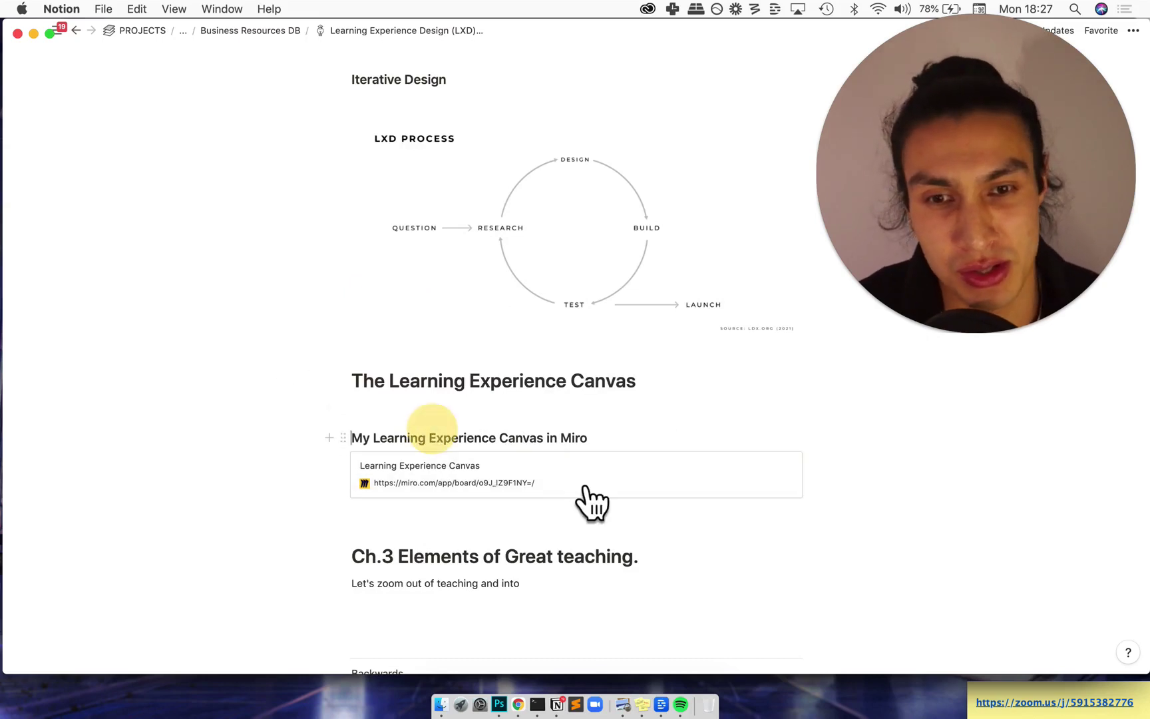
click(530, 482)
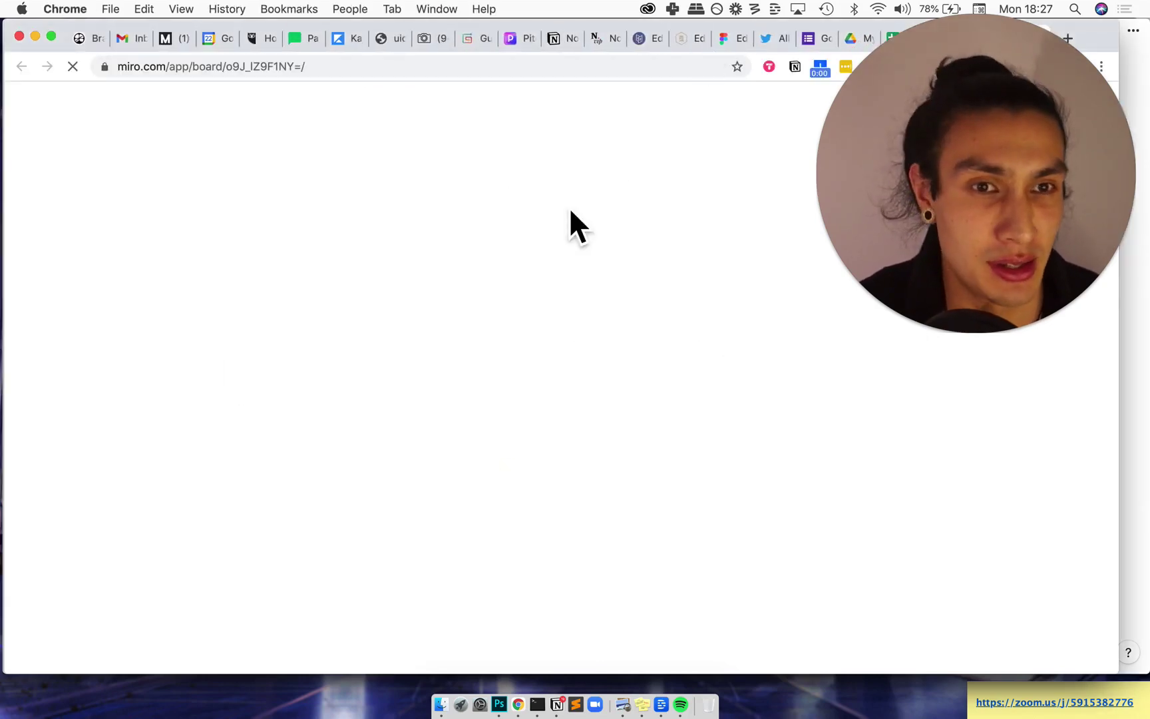